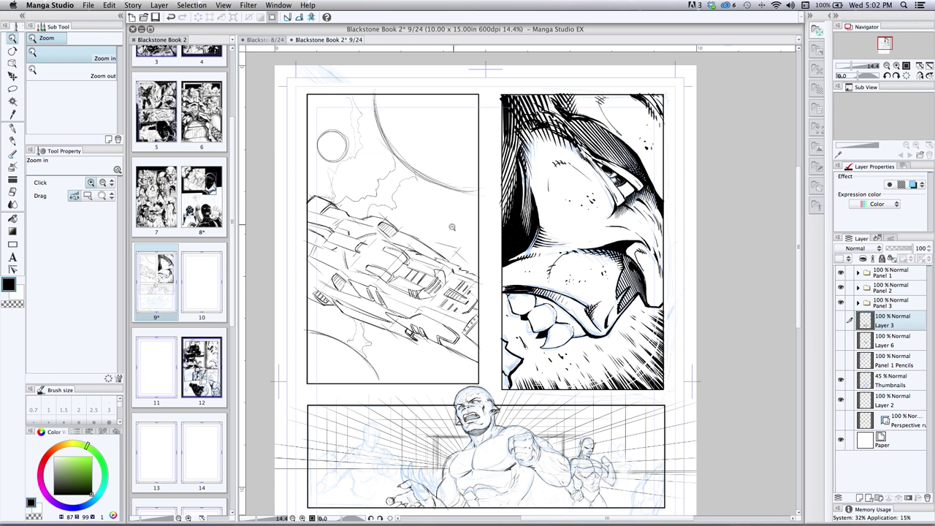
# Examine the comic page's four panels, from the spaceship and face close-up down to the rough figure sketch
pyautogui.scroll(-1, 432, 245)
pyautogui.moveTo(430, 243); pyautogui.dragTo(457, 218)
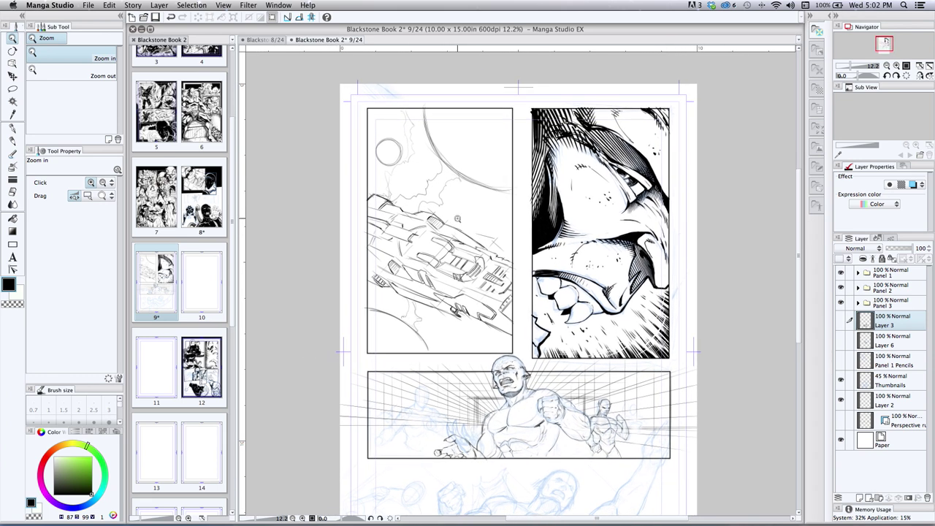
pyautogui.scroll(1, 455, 219)
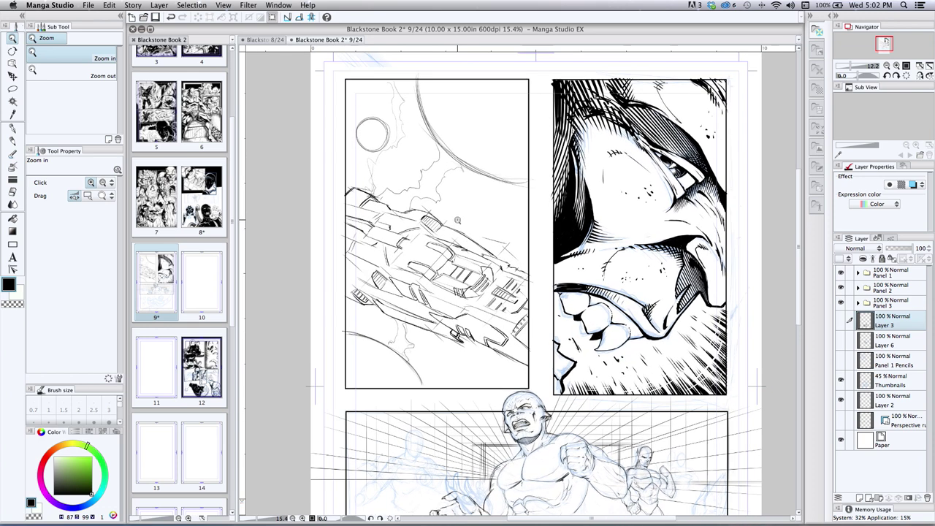
pyautogui.scroll(-1, 457, 220)
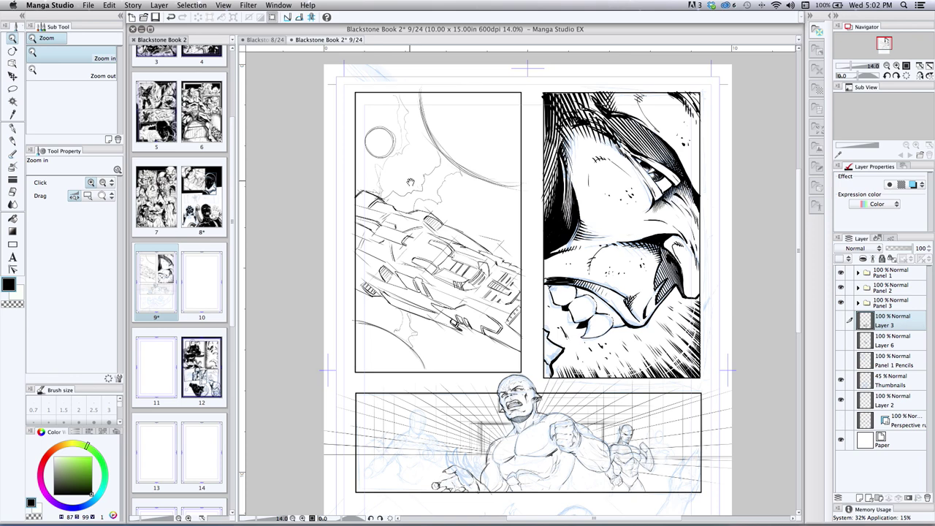
pyautogui.moveTo(409, 180)
pyautogui.mouseDown()
pyautogui.moveTo(422, 181)
pyautogui.moveTo(392, 181)
pyautogui.mouseUp()
pyautogui.moveTo(452, 246); pyautogui.dragTo(483, 233)
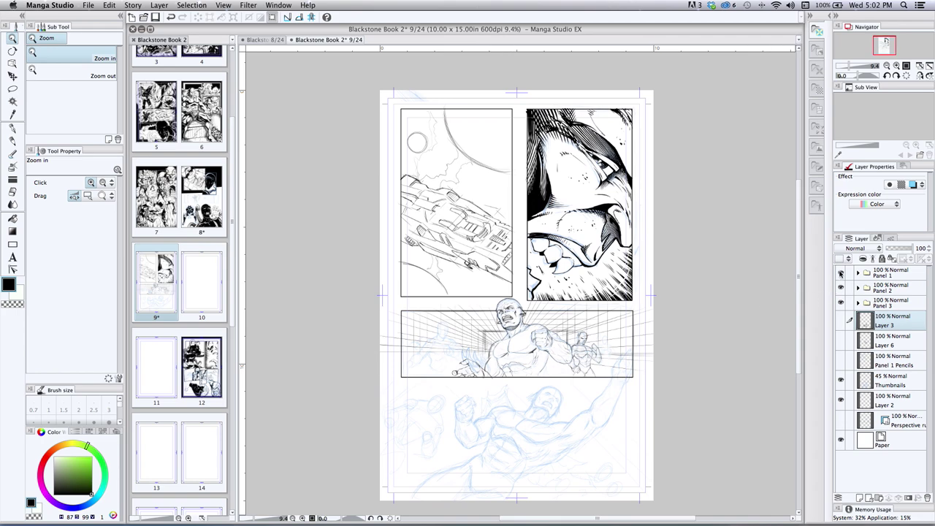
pyautogui.moveTo(423, 157); pyautogui.dragTo(436, 187)
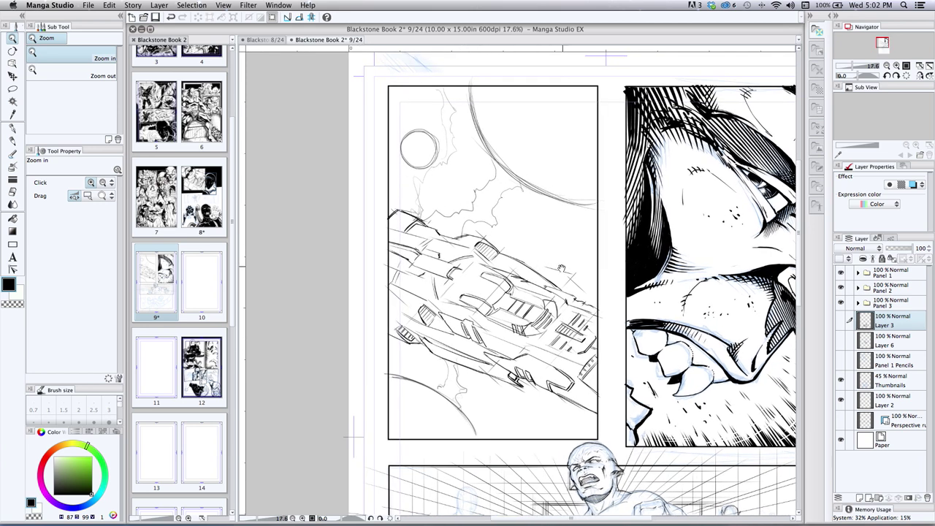
pyautogui.moveTo(563, 268); pyautogui.dragTo(546, 255)
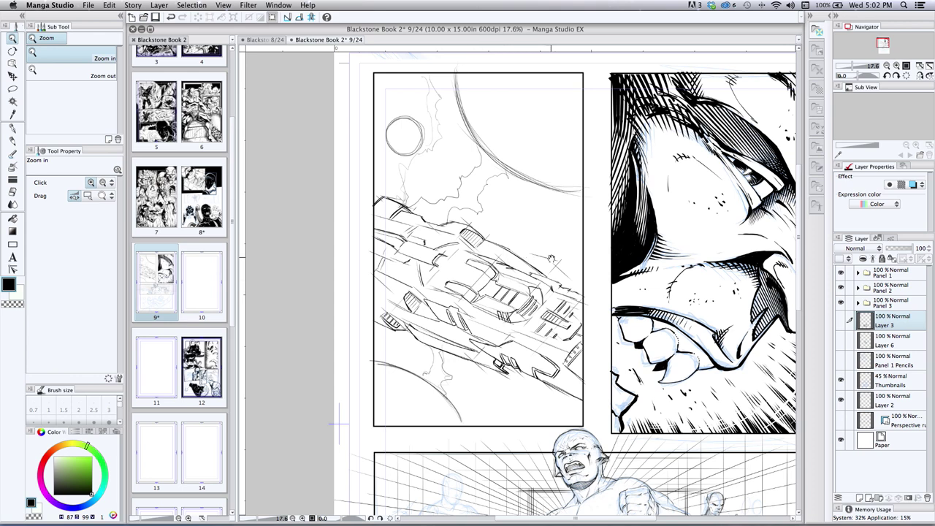
pyautogui.moveTo(538, 257); pyautogui.dragTo(457, 191)
pyautogui.scroll(-5, 456, 191)
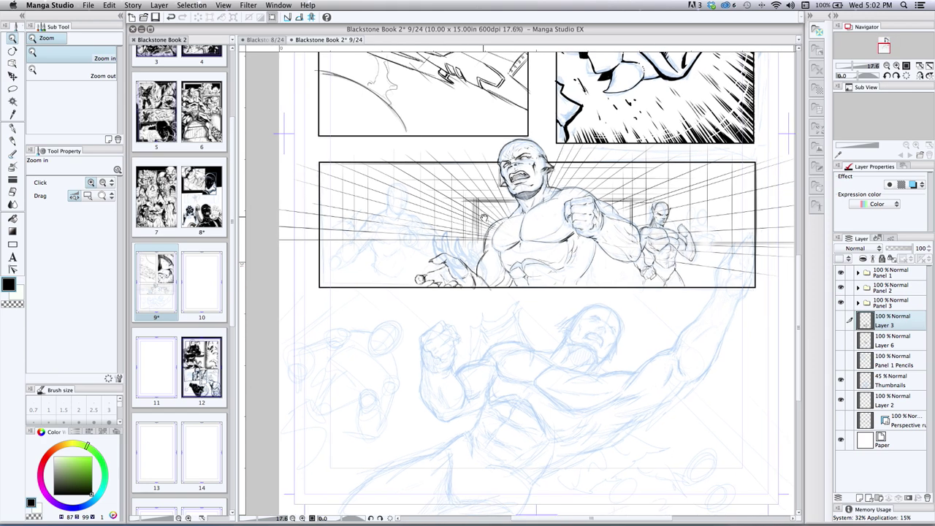
pyautogui.scroll(7, 483, 217)
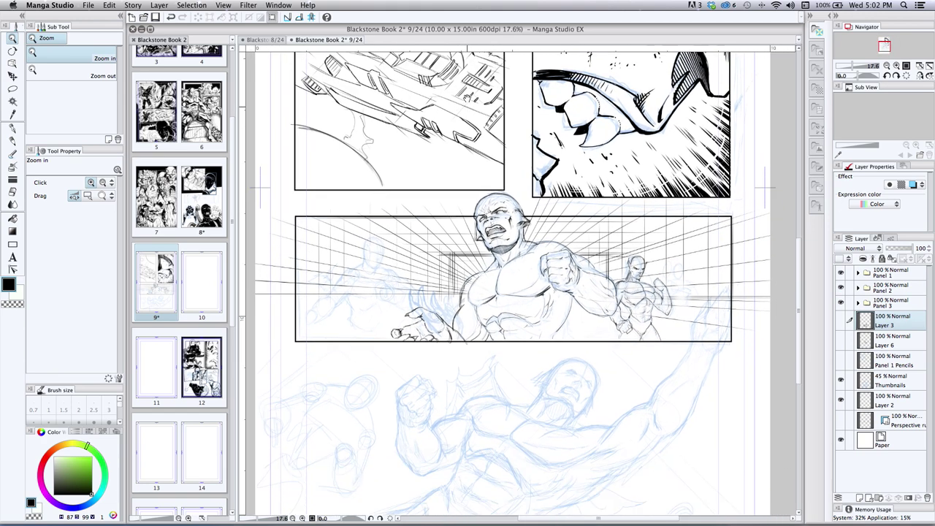
pyautogui.moveTo(462, 322); pyautogui.dragTo(452, 376)
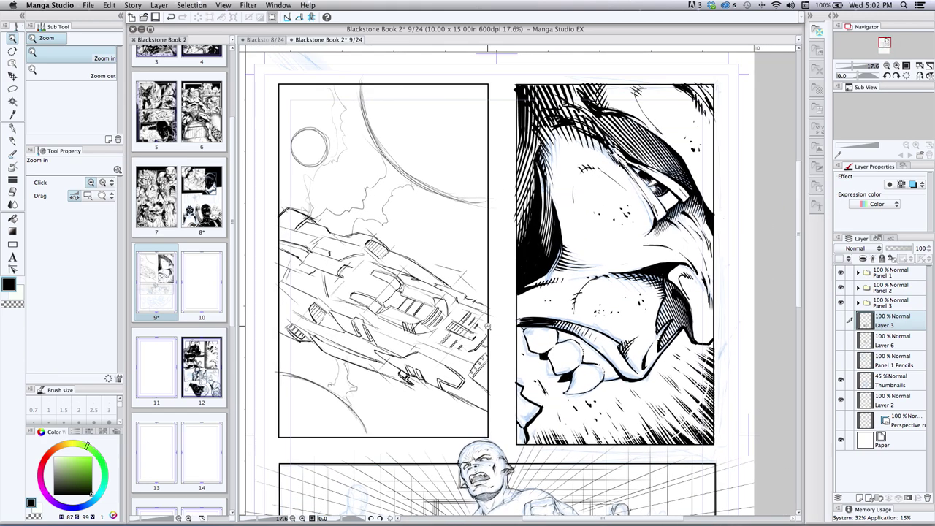
# Check the contents of the Panel 1 folder, and compare the page with the folder hidden and shown
pyautogui.click(858, 273)
pyautogui.click(858, 273)
pyautogui.click(840, 272)
pyautogui.click(840, 273)
# Scale the entire Panel 1 folder to 102% with its proportions kept, extending it toward the page's upper-left corner
pyautogui.click(13, 75)
pyautogui.click(881, 270)
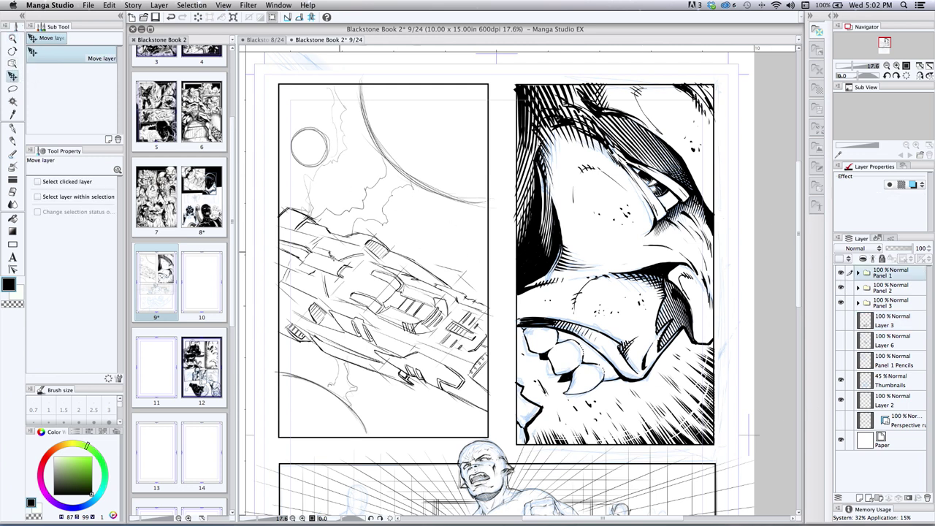
pyautogui.press('super+t')
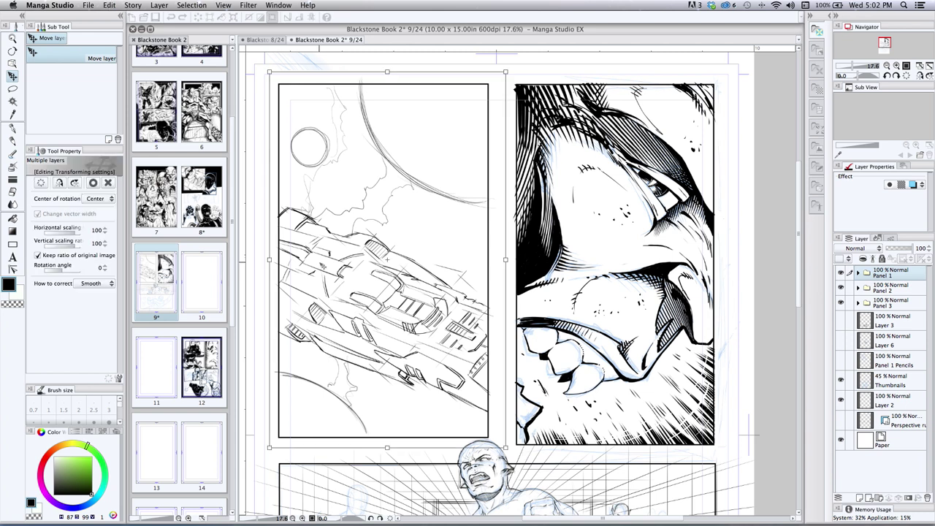
pyautogui.moveTo(269, 72)
pyautogui.mouseDown()
pyautogui.moveTo(258, 55)
pyautogui.moveTo(263, 64)
pyautogui.mouseUp()
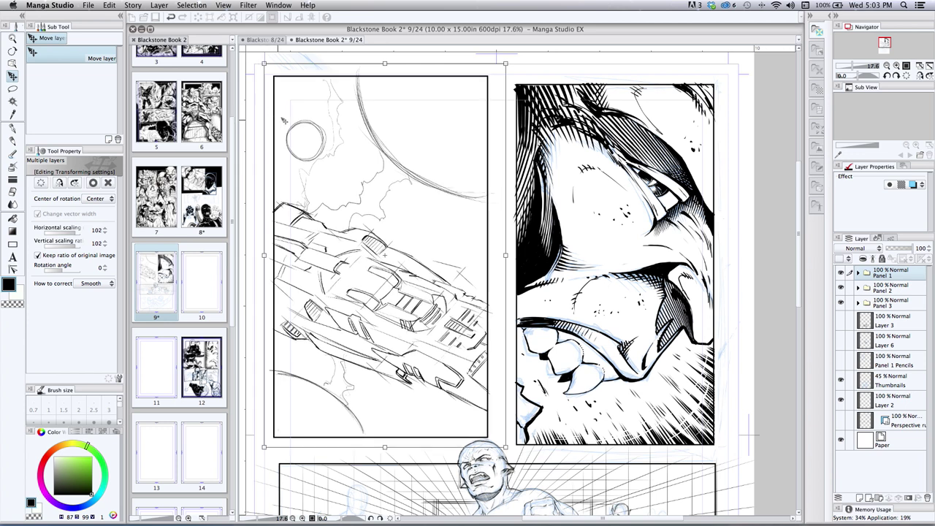
pyautogui.press('Return')
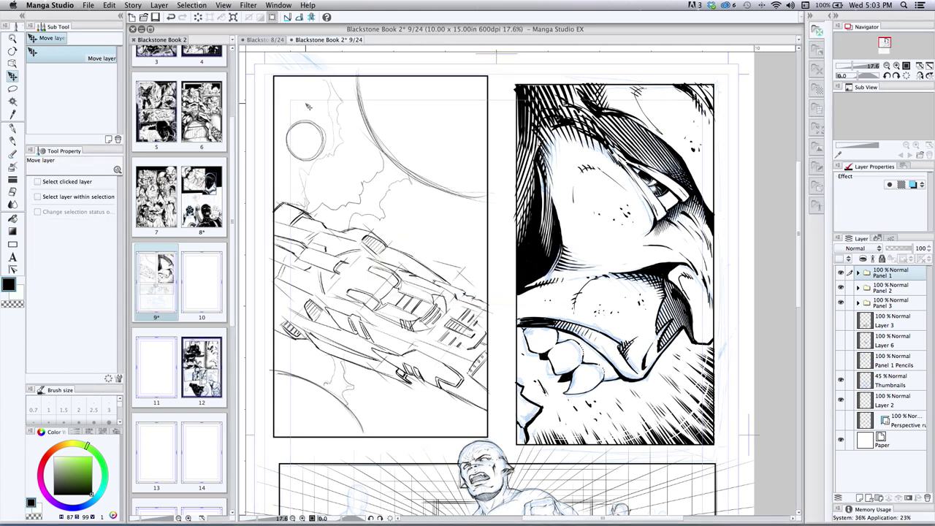
# Expand the Panel 2 folder, and compare the artwork with the folder and its cleaner lines layer hidden and shown
pyautogui.moveTo(429, 112); pyautogui.dragTo(439, 189)
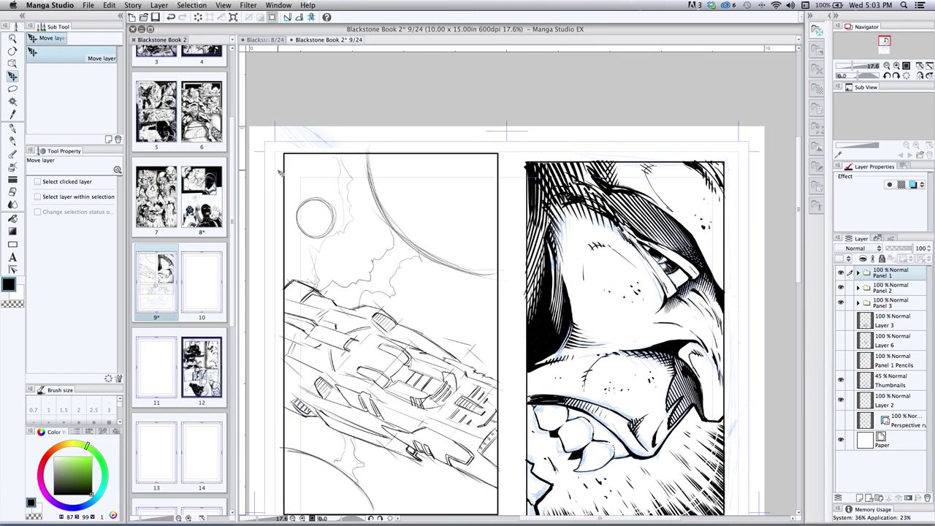
pyautogui.moveTo(476, 283); pyautogui.dragTo(389, 206)
pyautogui.click(840, 288)
pyautogui.click(841, 287)
pyautogui.click(858, 288)
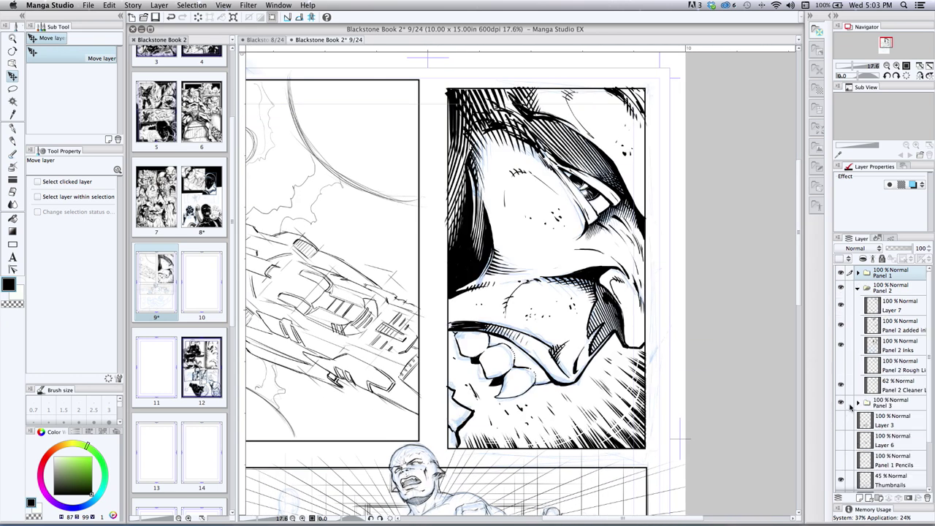
pyautogui.click(840, 386)
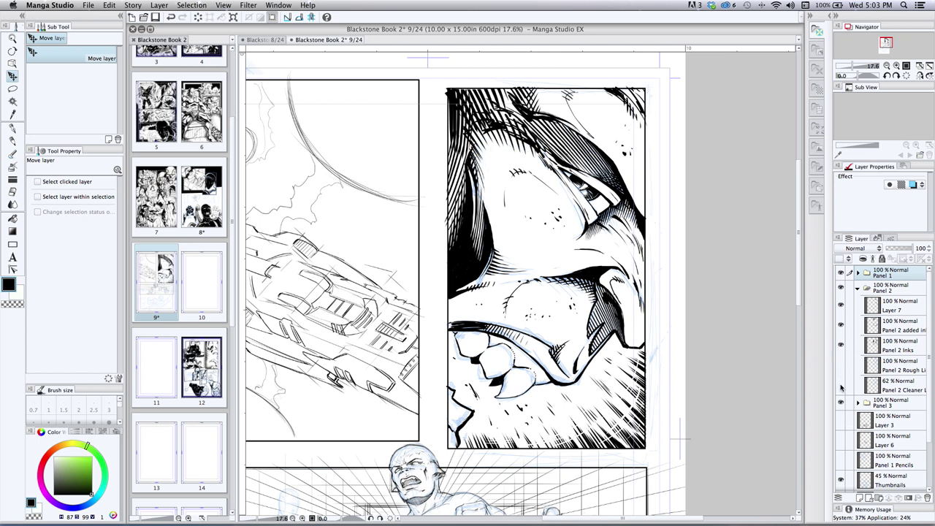
pyautogui.click(841, 385)
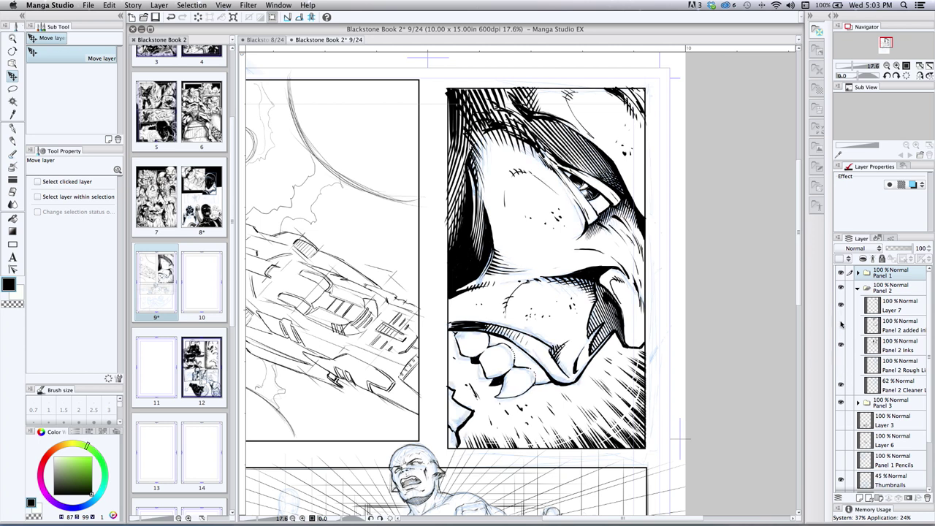
# Compare Panel 2's artwork with the added inks, Layer 7 and Panel 2 Inks layers each hidden and shown
pyautogui.click(840, 325)
pyautogui.click(841, 325)
pyautogui.click(841, 325)
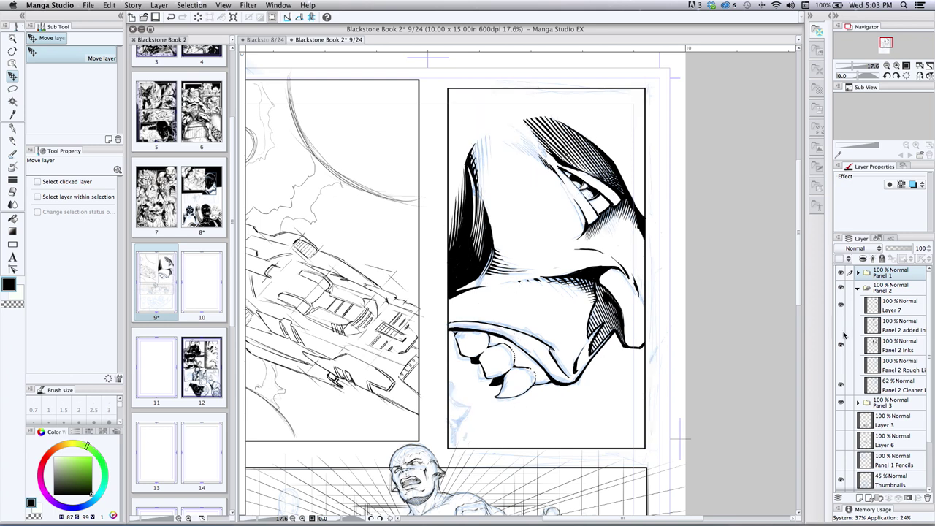
pyautogui.click(841, 308)
pyautogui.click(841, 310)
pyautogui.click(841, 344)
pyautogui.click(841, 346)
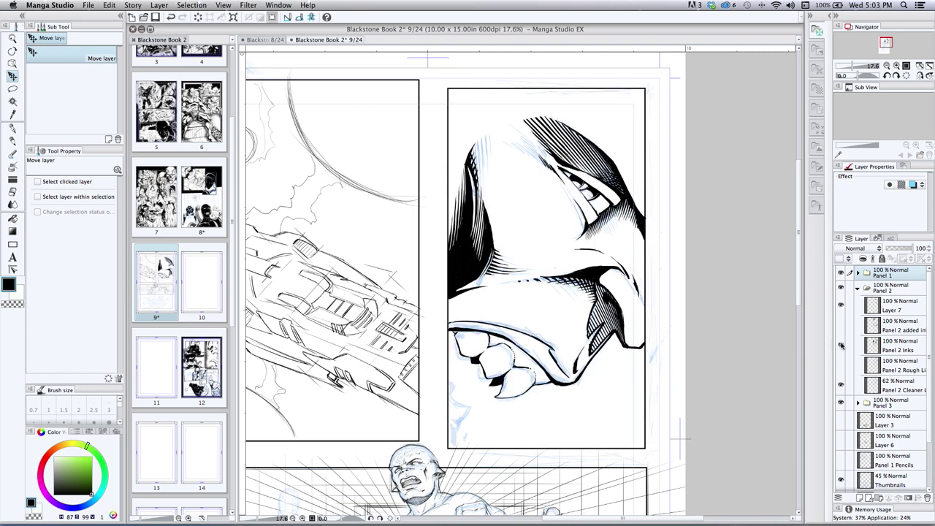
pyautogui.click(841, 326)
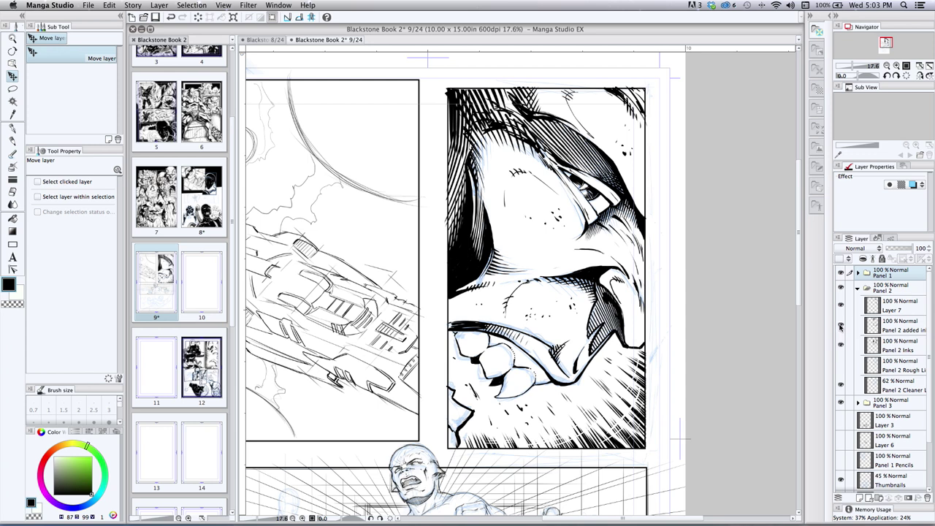
pyautogui.click(841, 327)
pyautogui.click(840, 327)
# Compare the page with the whole Panel 2 folder hidden and shown, and collapse the folder
pyautogui.hscroll(-5, 392, 250)
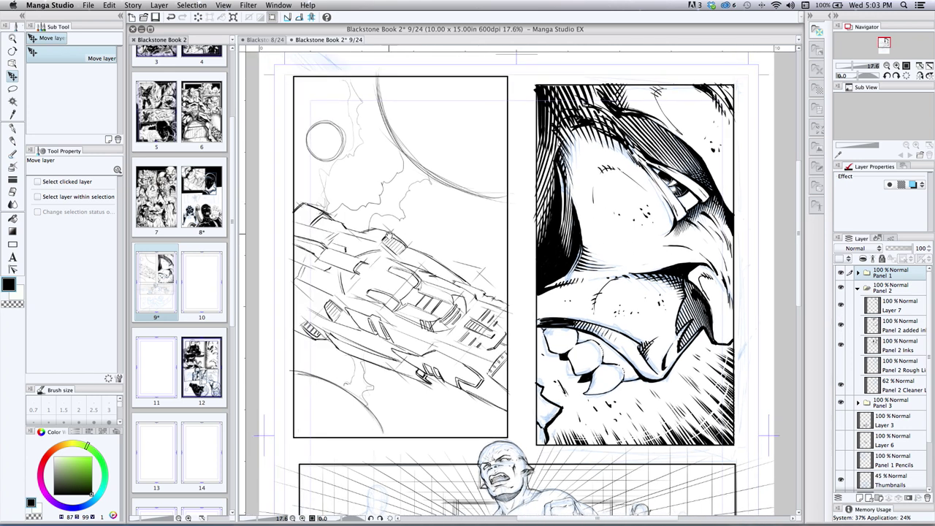
pyautogui.hscroll(-2, 389, 235)
pyautogui.click(842, 289)
pyautogui.click(841, 289)
pyautogui.click(857, 289)
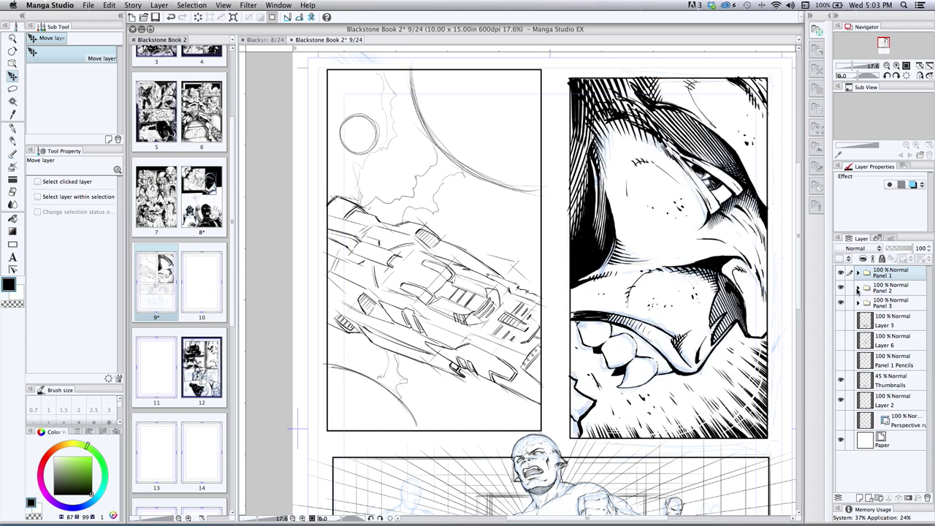
pyautogui.click(841, 289)
pyautogui.click(840, 289)
# Show the perspective ruler layer inside the Panel 1 folder briefly, hide it again and collapse the folder
pyautogui.click(859, 275)
pyautogui.click(841, 391)
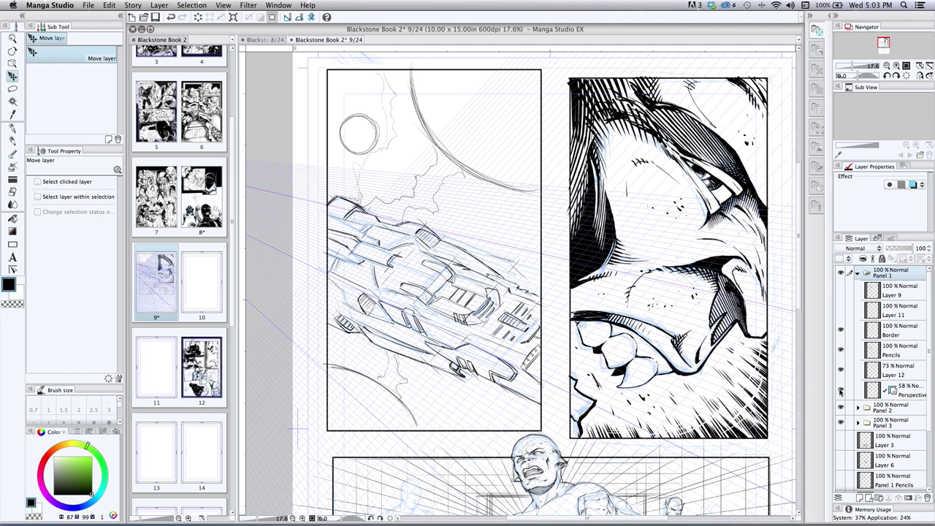
pyautogui.click(841, 391)
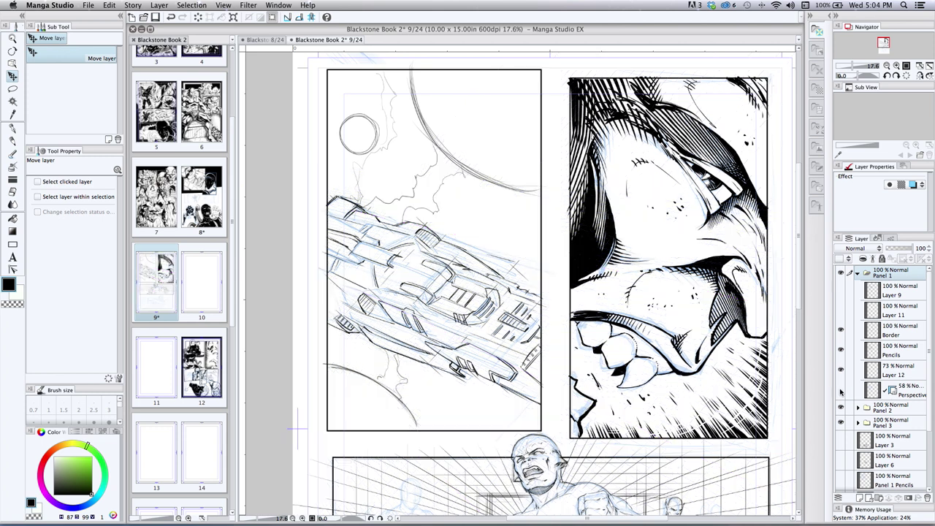
pyautogui.click(858, 274)
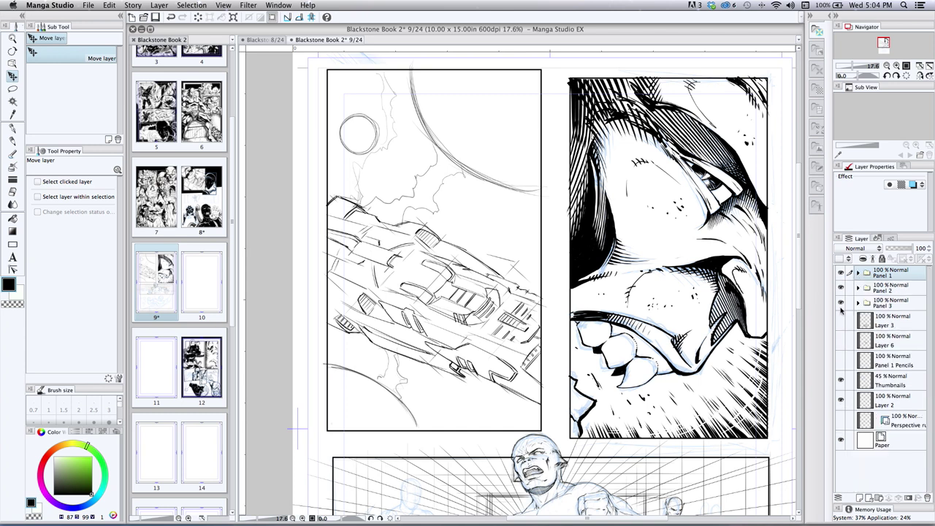
# Create a layer folder named Panel 4 and place it directly below the Panel 3 folder
pyautogui.moveTo(533, 289); pyautogui.dragTo(519, 182)
pyautogui.moveTo(503, 336); pyautogui.dragTo(483, 236)
pyautogui.moveTo(486, 342)
pyautogui.mouseDown()
pyautogui.moveTo(490, 262)
pyautogui.moveTo(503, 245)
pyautogui.mouseUp()
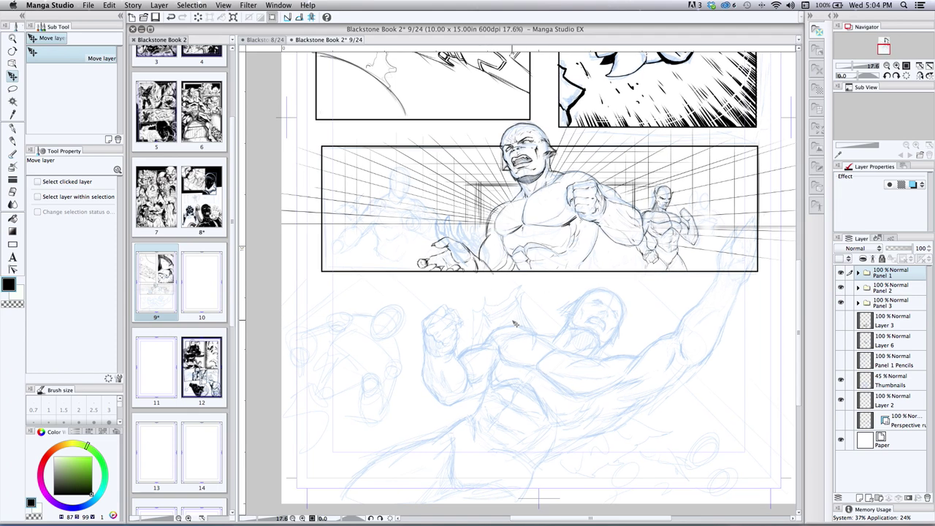
pyautogui.scroll(5, 511, 314)
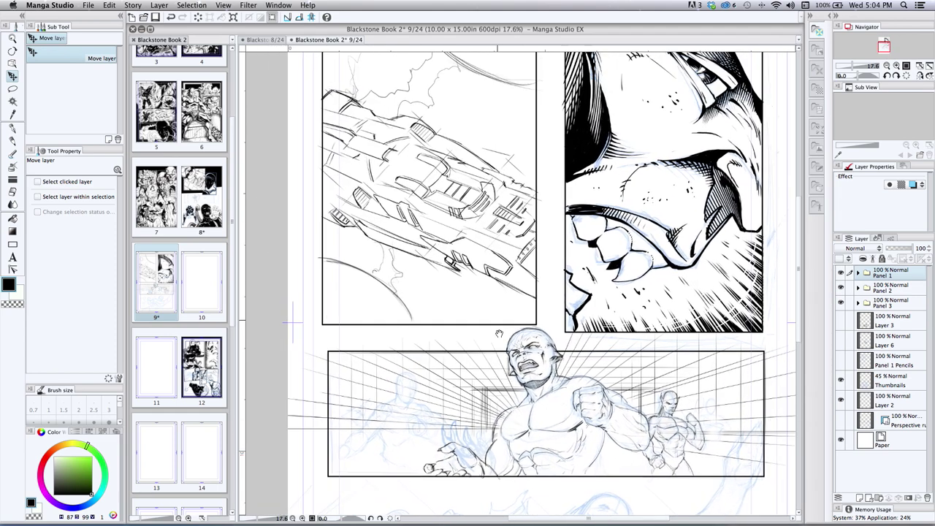
pyautogui.scroll(-4, 499, 332)
pyautogui.scroll(-2, 511, 233)
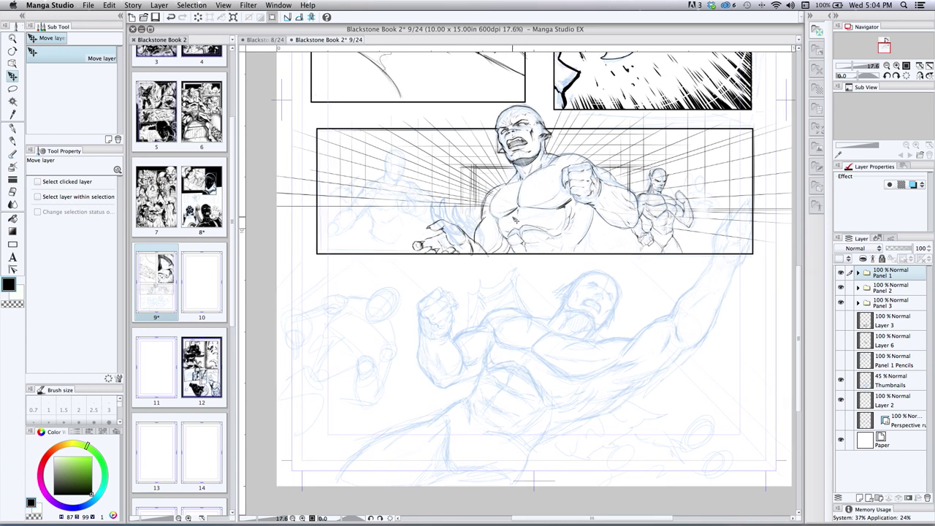
pyautogui.click(879, 498)
pyautogui.doubleClick(882, 275)
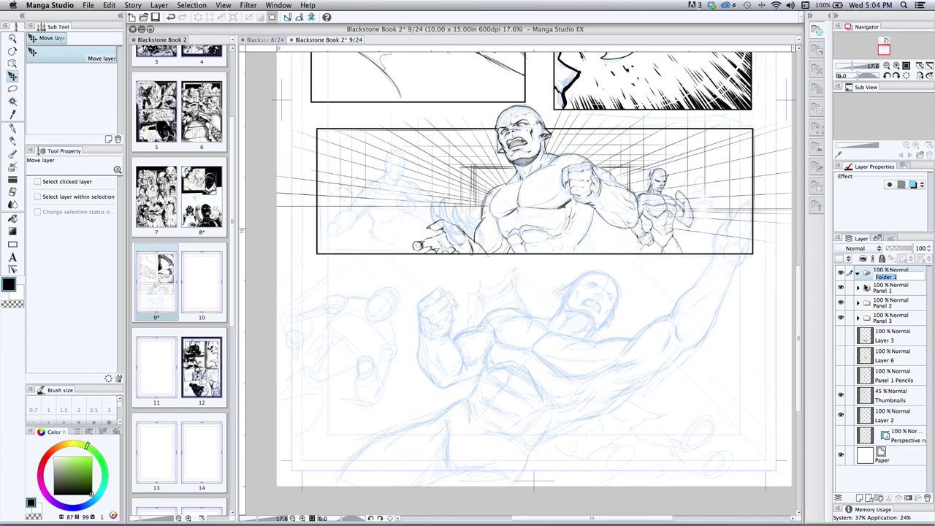
pyautogui.write('a')
pyautogui.write('anel')
pyautogui.write(' 4')
pyautogui.press('Return')
pyautogui.moveTo(888, 274); pyautogui.dragTo(857, 320)
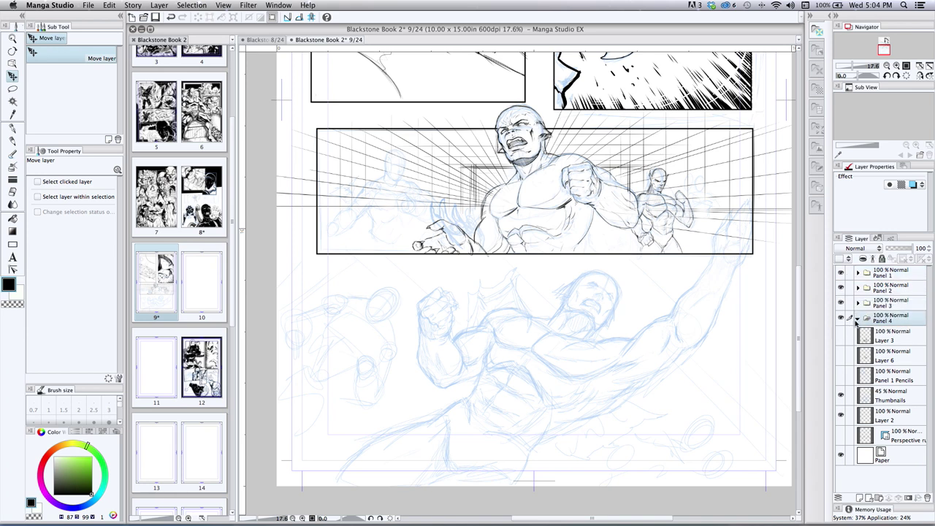
# Add a raster layer inside the Panel 4 folder, and create a 1 point perspective ruler on its own new layer
pyautogui.click(859, 498)
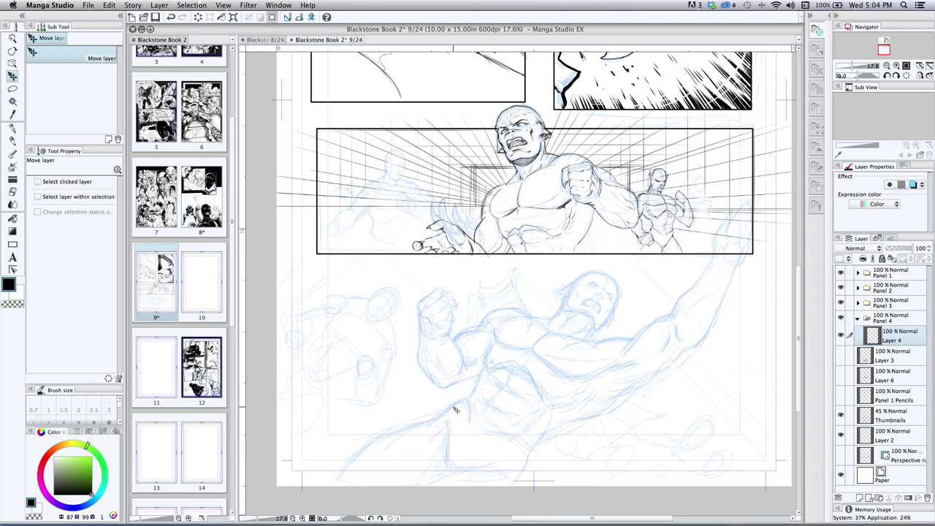
pyautogui.click(158, 5)
pyautogui.moveTo(167, 107)
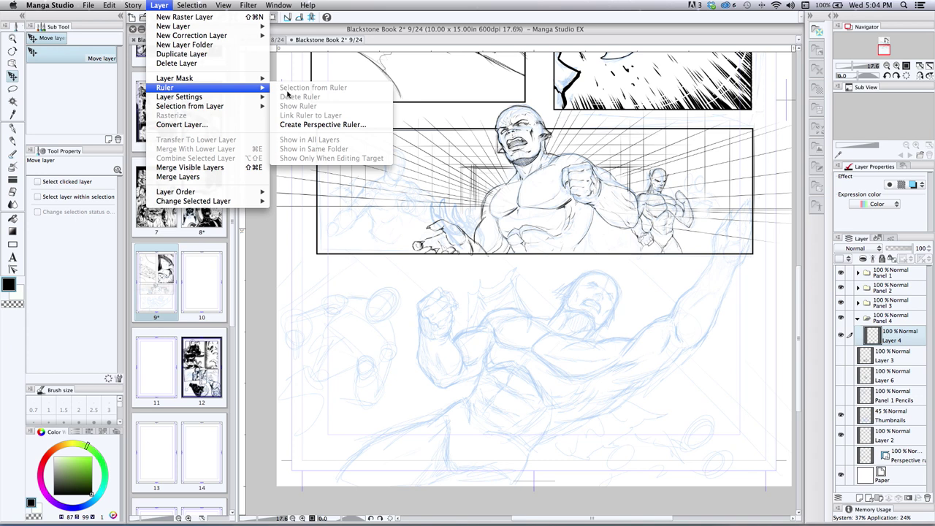
pyautogui.click(292, 124)
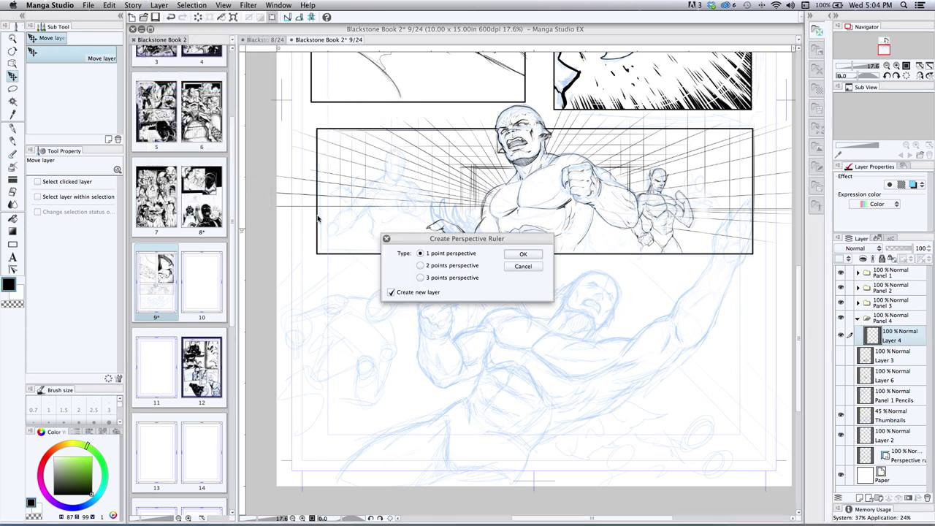
pyautogui.click(514, 253)
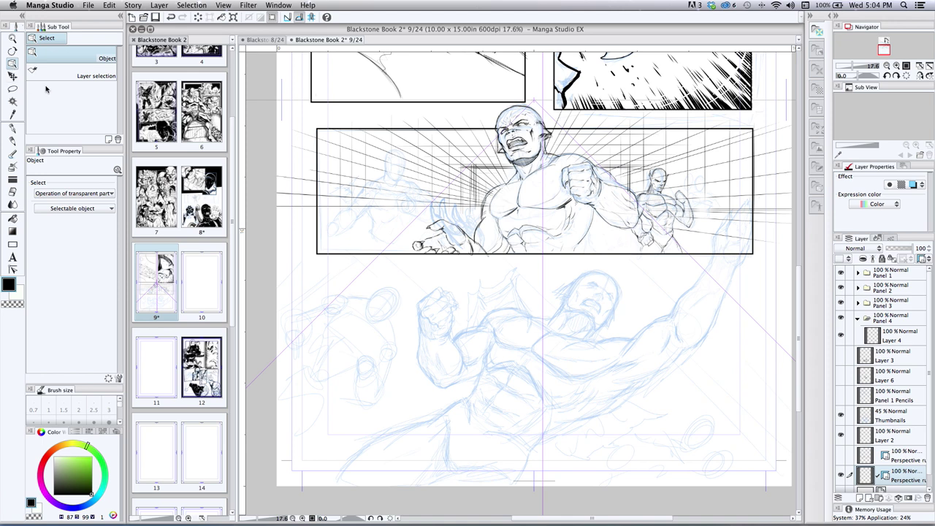
# Move the new ruler's vanishing point down onto the torso of the large sketched figure in the lowest panel
pyautogui.click(534, 100)
pyautogui.moveTo(532, 103); pyautogui.dragTo(473, 374)
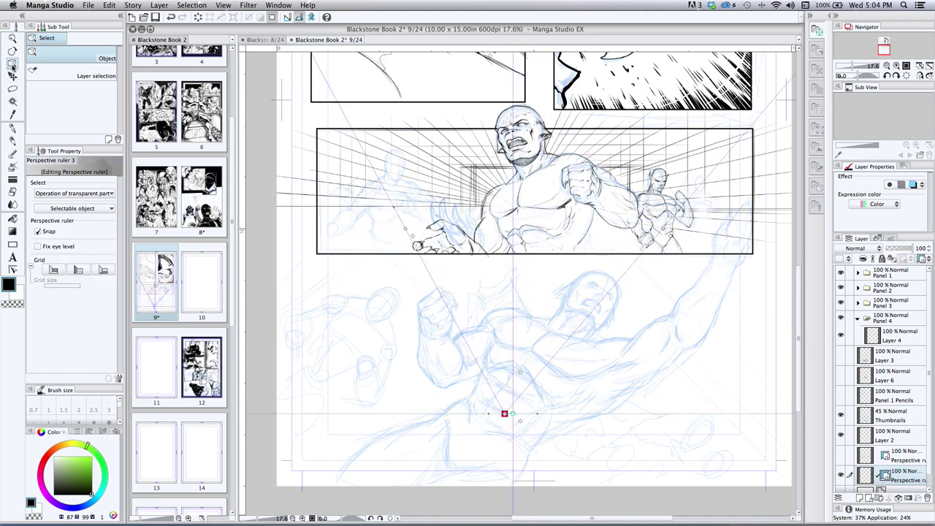
# Move the perspective ruler's vanishing point off the page, below the lower-left corner of the page
pyautogui.moveTo(504, 414); pyautogui.dragTo(395, 497)
pyautogui.click(13, 38)
pyautogui.moveTo(367, 280); pyautogui.dragTo(342, 280)
pyautogui.moveTo(351, 322); pyautogui.dragTo(463, 309)
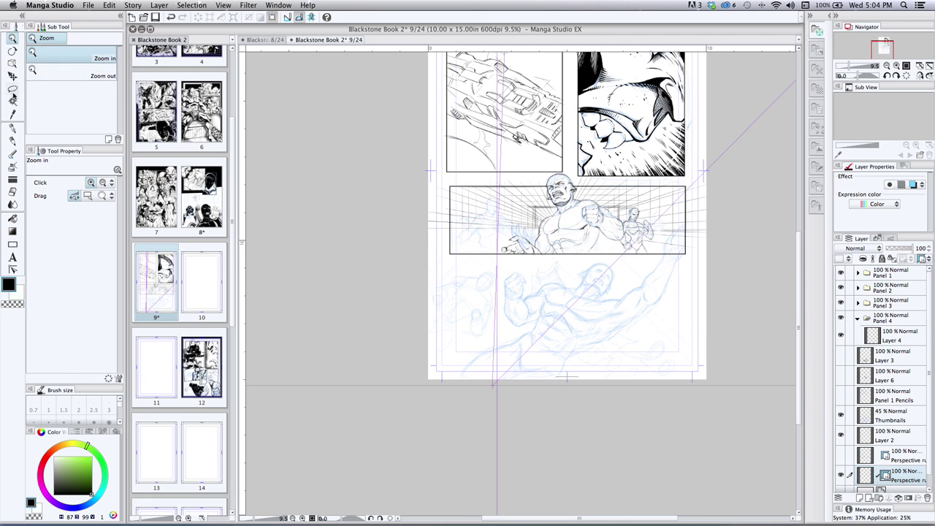
pyautogui.click(12, 76)
pyautogui.moveTo(488, 386)
pyautogui.mouseDown()
pyautogui.moveTo(486, 377)
pyautogui.moveTo(490, 388)
pyautogui.mouseUp()
pyautogui.click(13, 63)
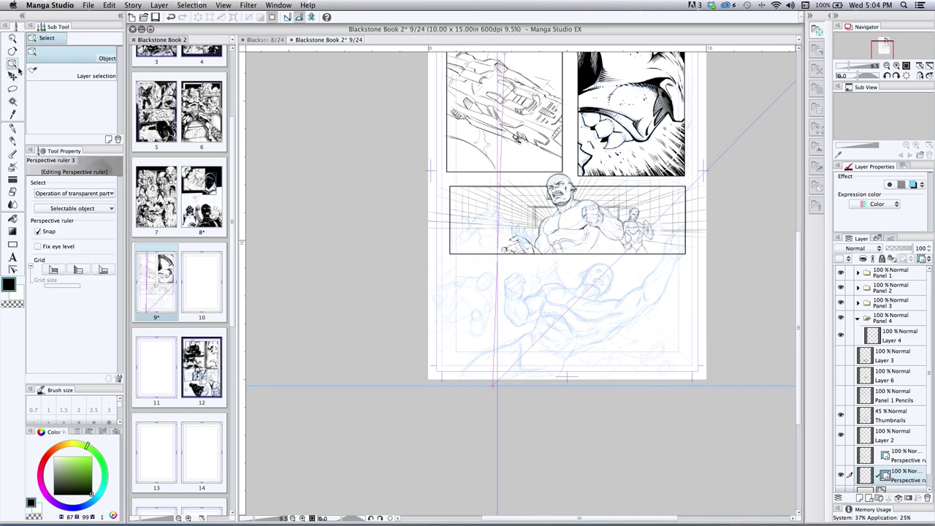
pyautogui.moveTo(492, 387); pyautogui.dragTo(459, 443)
# Adjust the perspective ruler's guide lines and move its vanishing point farther down and left, well outside the page
pyautogui.moveTo(497, 241)
pyautogui.mouseDown()
pyautogui.moveTo(481, 233)
pyautogui.moveTo(493, 235)
pyautogui.mouseUp()
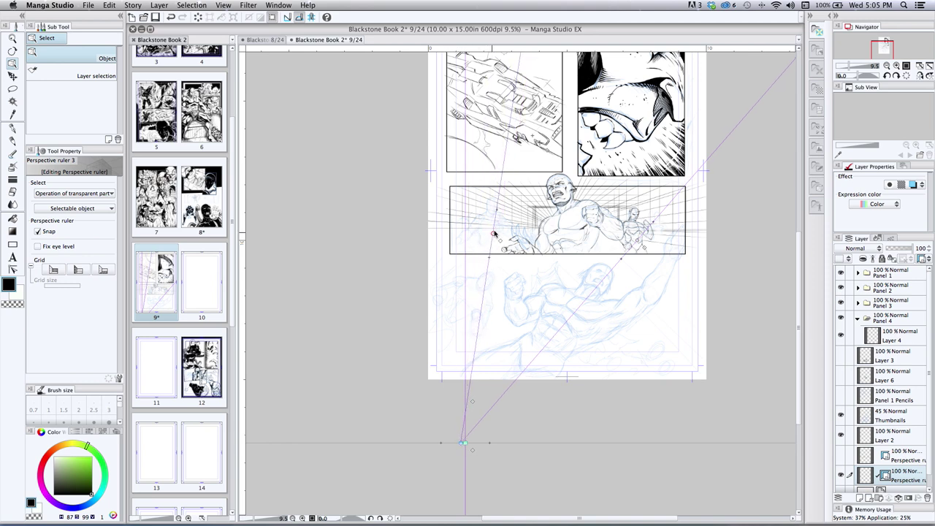
pyautogui.moveTo(621, 263); pyautogui.dragTo(619, 261)
pyautogui.moveTo(459, 458); pyautogui.dragTo(425, 480)
pyautogui.moveTo(636, 241); pyautogui.dragTo(640, 241)
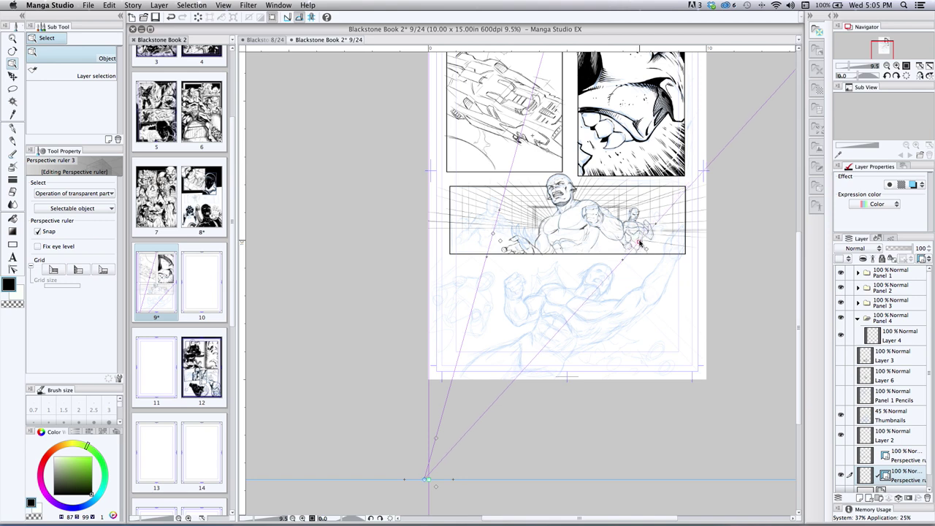
pyautogui.moveTo(493, 235); pyautogui.dragTo(453, 377)
pyautogui.moveTo(427, 480); pyautogui.dragTo(374, 491)
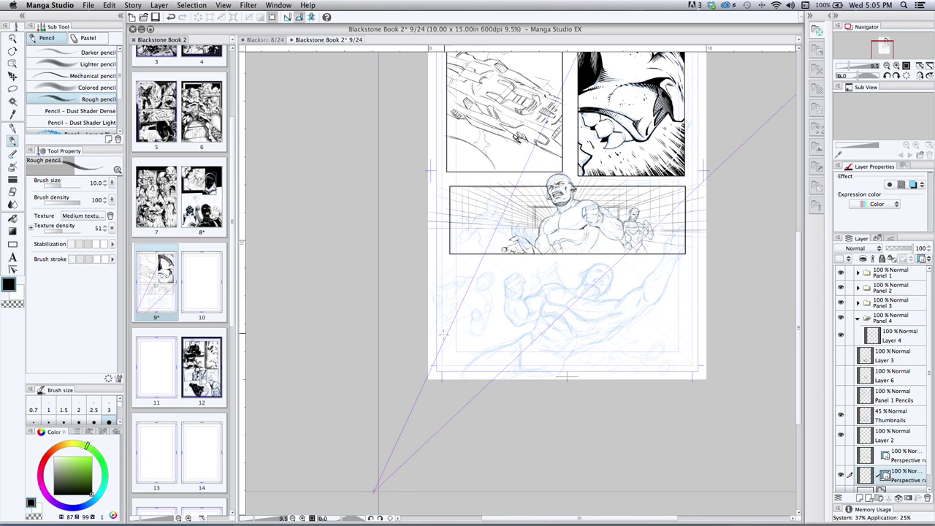
# Toggle snapping to the special ruler and try Rough pencil strokes over the lower panels, undoing them
pyautogui.moveTo(453, 374)
pyautogui.mouseDown()
pyautogui.moveTo(511, 355)
pyautogui.moveTo(522, 311)
pyautogui.mouseUp()
pyautogui.press('super+z')
pyautogui.press('super+z')
pyautogui.press('super+z')
pyautogui.click(300, 18)
pyautogui.moveTo(445, 300); pyautogui.dragTo(498, 303)
pyautogui.moveTo(489, 222); pyautogui.dragTo(431, 241)
pyautogui.press('super+z')
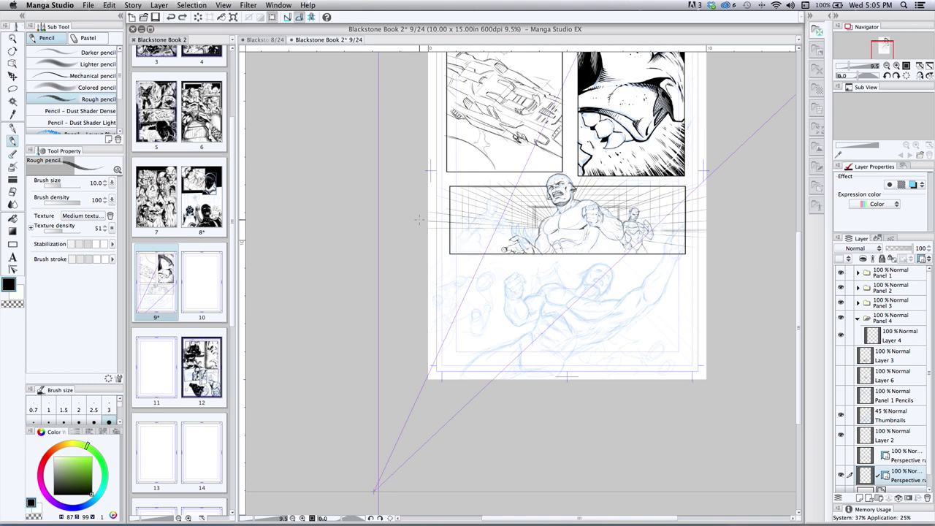
# Switch to the Darker pencil and try a few strokes along the ruler in panel 4, undoing them
pyautogui.click(55, 52)
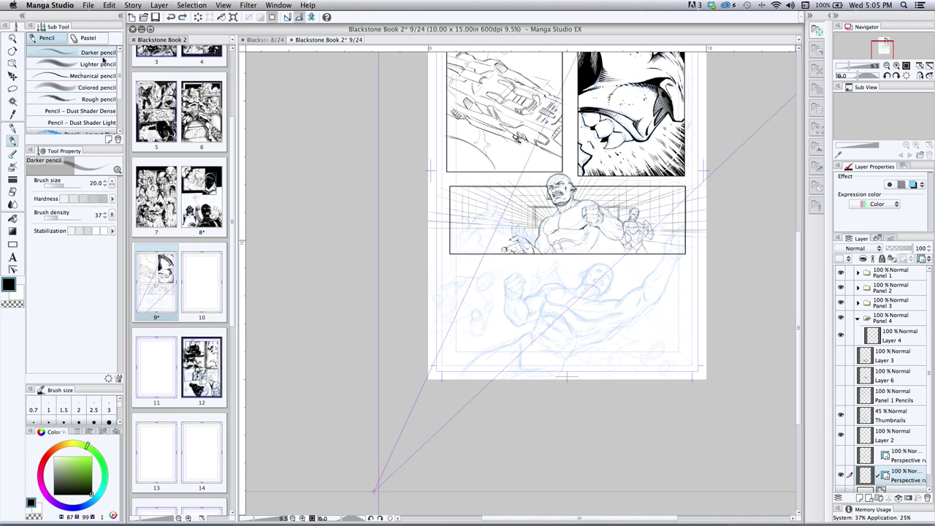
pyautogui.moveTo(462, 340)
pyautogui.mouseDown()
pyautogui.moveTo(517, 244)
pyautogui.moveTo(480, 274)
pyautogui.mouseUp()
pyautogui.press('super+z')
pyautogui.press('super+z')
pyautogui.moveTo(453, 331); pyautogui.dragTo(502, 234)
pyautogui.press('super+z')
# Draw a fan of test lines radiating from the off-page vanishing point across panel 4
pyautogui.moveTo(433, 365)
pyautogui.mouseDown()
pyautogui.moveTo(491, 240)
pyautogui.moveTo(503, 253)
pyautogui.moveTo(467, 347)
pyautogui.moveTo(540, 237)
pyautogui.mouseUp()
pyautogui.moveTo(469, 363)
pyautogui.mouseDown()
pyautogui.moveTo(572, 233)
pyautogui.moveTo(608, 228)
pyautogui.mouseUp()
pyautogui.moveTo(518, 349)
pyautogui.mouseDown()
pyautogui.moveTo(642, 238)
pyautogui.moveTo(662, 254)
pyautogui.mouseUp()
pyautogui.moveTo(555, 362)
pyautogui.mouseDown()
pyautogui.moveTo(664, 291)
pyautogui.moveTo(706, 286)
pyautogui.mouseUp()
pyautogui.moveTo(595, 368)
pyautogui.mouseDown()
pyautogui.moveTo(661, 327)
pyautogui.moveTo(705, 306)
pyautogui.mouseUp()
pyautogui.moveTo(646, 354)
pyautogui.mouseDown()
pyautogui.moveTo(706, 322)
pyautogui.moveTo(705, 346)
pyautogui.mouseUp()
pyautogui.moveTo(437, 344); pyautogui.dragTo(480, 243)
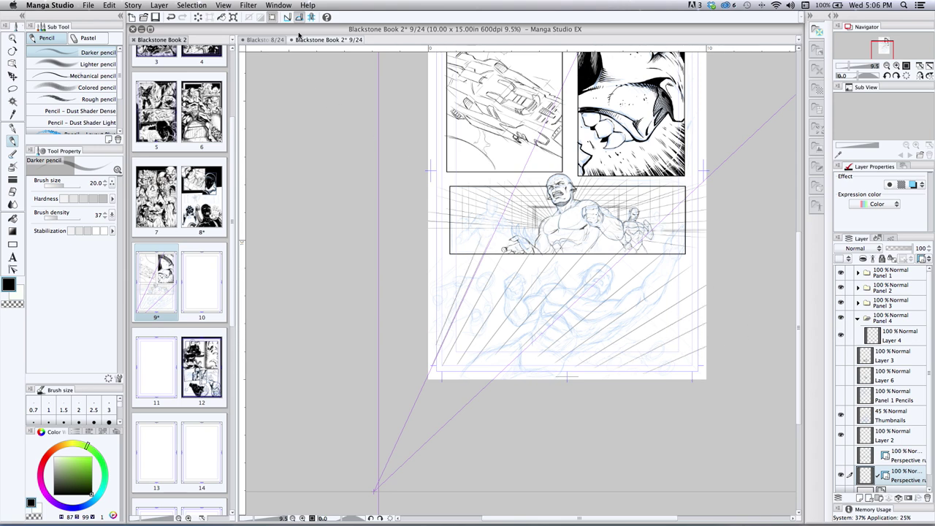
pyautogui.moveTo(426, 343); pyautogui.dragTo(473, 214)
pyautogui.moveTo(428, 319); pyautogui.dragTo(450, 249)
pyautogui.moveTo(503, 351); pyautogui.dragTo(620, 228)
pyautogui.moveTo(533, 350); pyautogui.dragTo(673, 225)
pyautogui.moveTo(570, 342)
pyautogui.mouseDown()
pyautogui.moveTo(706, 237)
pyautogui.moveTo(678, 380)
pyautogui.mouseUp()
# Draw vertical test lines on the right side of panel 4 and horizontal ones across its upper part
pyautogui.moveTo(668, 289); pyautogui.dragTo(668, 380)
pyautogui.moveTo(656, 305); pyautogui.dragTo(656, 371)
pyautogui.moveTo(639, 327); pyautogui.dragTo(639, 374)
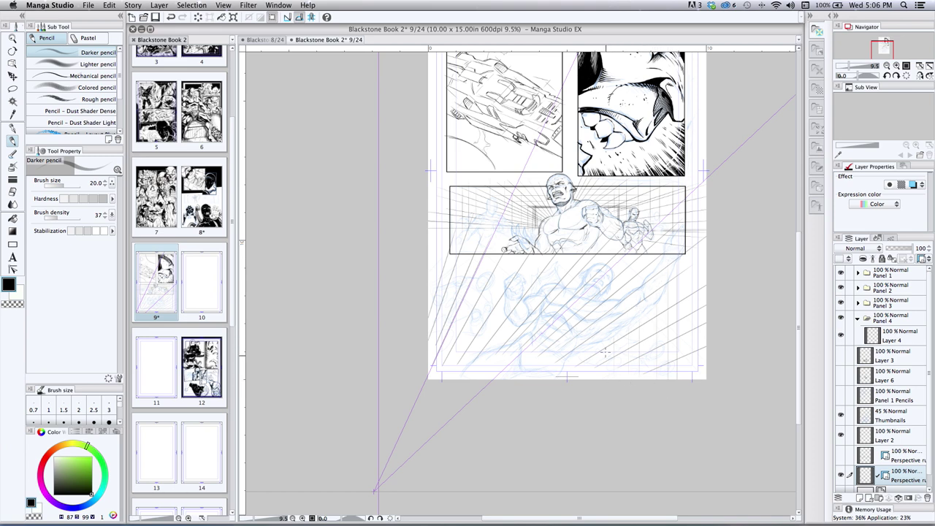
pyautogui.moveTo(525, 260); pyautogui.dragTo(606, 260)
pyautogui.moveTo(460, 274); pyautogui.dragTo(559, 274)
pyautogui.moveTo(450, 292); pyautogui.dragTo(504, 292)
# Undo all the test lines drawn across panel 4
pyautogui.press('super+z')
pyautogui.press('super+z')
pyautogui.press('super+z')
pyautogui.press('super+z')
pyautogui.press('super+z')
pyautogui.press('super+z')
pyautogui.press('super+z')
pyautogui.press('super+z')
pyautogui.press('super+z')
pyautogui.press('super+z')
pyautogui.press('super+z')
pyautogui.press('super+z')
pyautogui.press('super+z')
pyautogui.press('super+z')
pyautogui.press('super+z')
pyautogui.press('super+z')
pyautogui.press('super+z')
pyautogui.press('super+z')
pyautogui.press('super+z')
pyautogui.press('super+z')
pyautogui.press('super+z')
pyautogui.press('super+z')
pyautogui.press('super+z')
pyautogui.press('super+z')
# Tilt the perspective ruler's horizon, swing one guide line toward the page's lower-right corner, and place the vanishing point just below the lower-left corner
pyautogui.press('o')
pyautogui.click(371, 495)
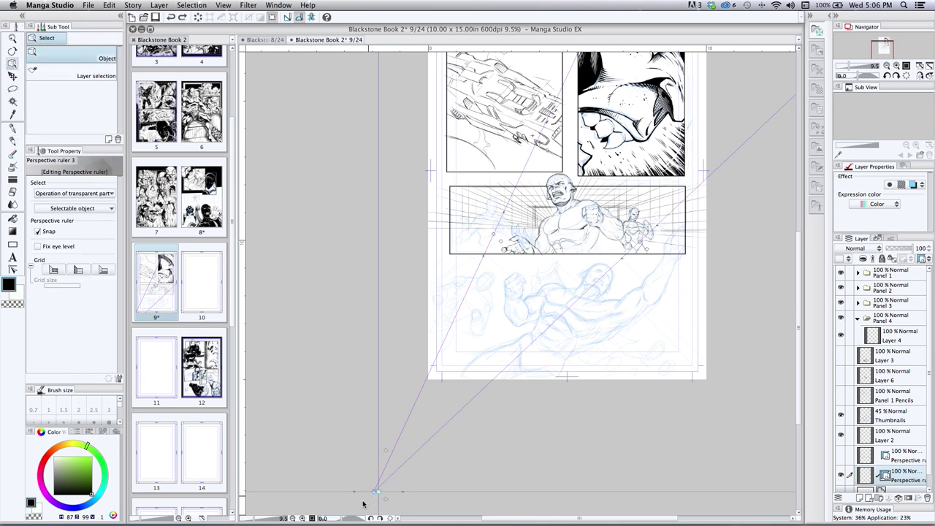
pyautogui.moveTo(351, 495); pyautogui.dragTo(326, 439)
pyautogui.moveTo(640, 241); pyautogui.dragTo(685, 371)
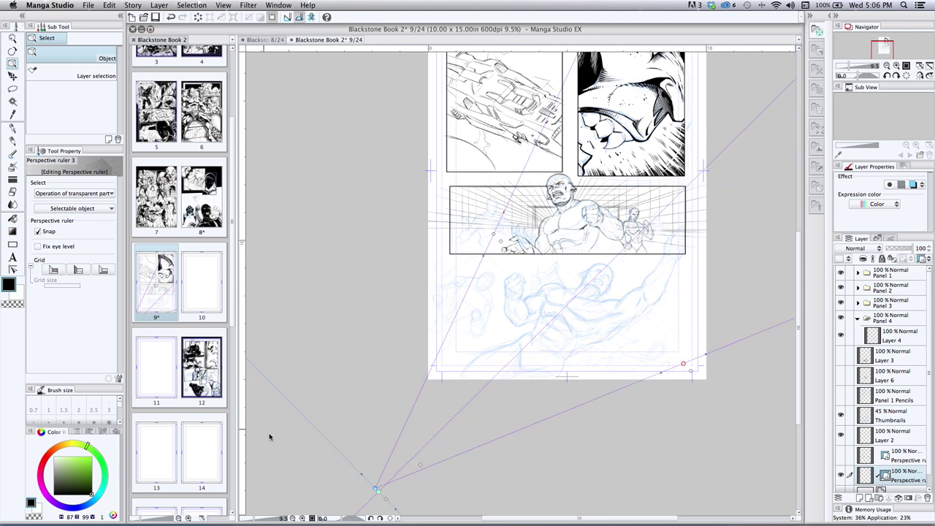
pyautogui.moveTo(361, 474); pyautogui.dragTo(437, 404)
# Fine-tune the ruler's steep left guide line and tilt its horizon line slightly more
pyautogui.click(414, 389)
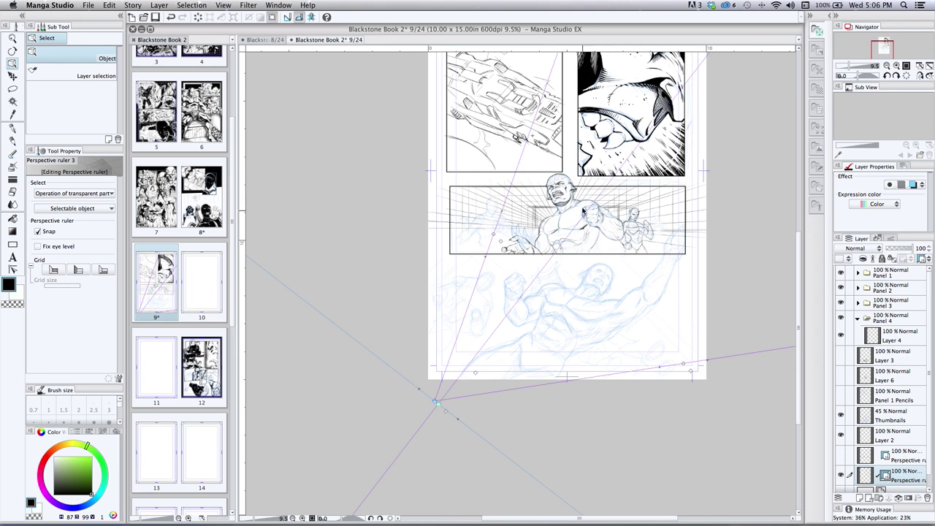
pyautogui.click(538, 115)
pyautogui.moveTo(495, 234); pyautogui.dragTo(488, 231)
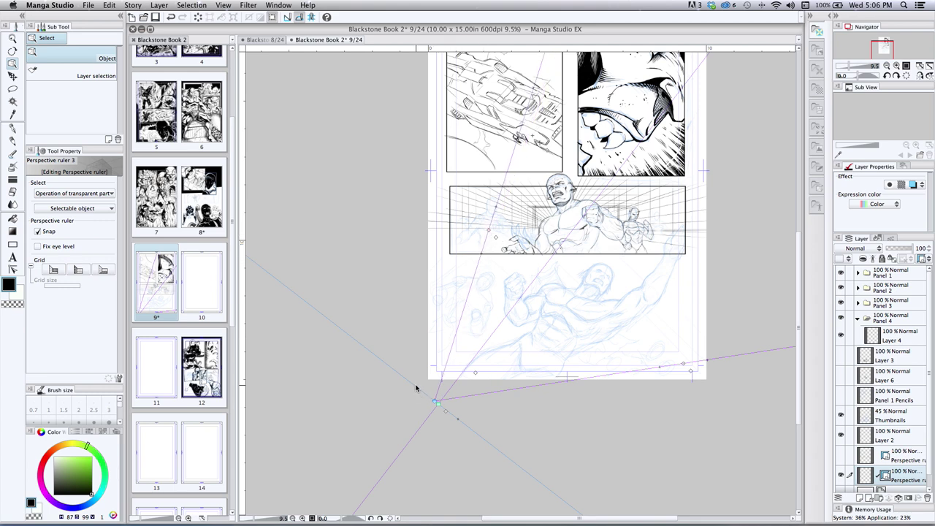
pyautogui.moveTo(419, 388); pyautogui.dragTo(421, 385)
# Draw the first Darker pencil lines radiating from the vanishing point up through panel 4
pyautogui.click(12, 138)
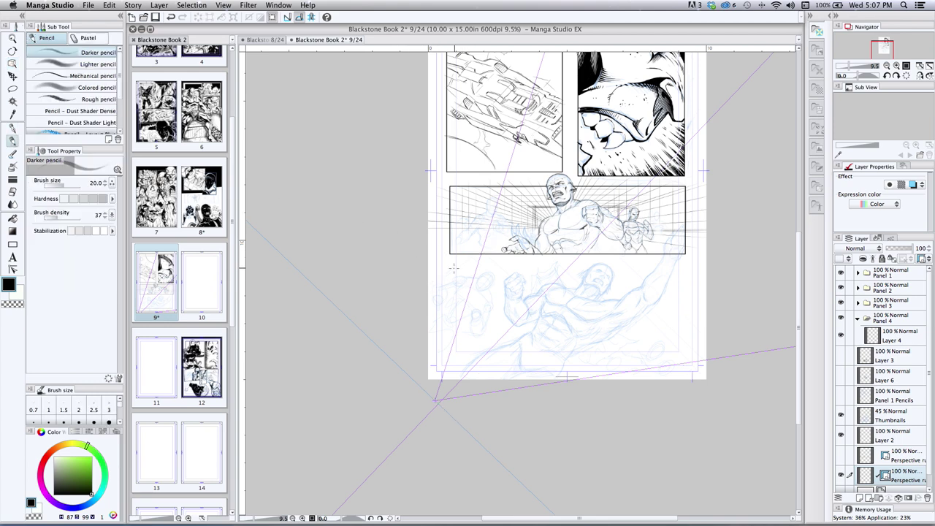
pyautogui.moveTo(478, 223)
pyautogui.mouseDown()
pyautogui.moveTo(449, 343)
pyautogui.moveTo(524, 204)
pyautogui.mouseUp()
pyautogui.moveTo(471, 350)
pyautogui.mouseDown()
pyautogui.moveTo(573, 210)
pyautogui.moveTo(594, 224)
pyautogui.moveTo(640, 219)
pyautogui.mouseUp()
pyautogui.moveTo(507, 355); pyautogui.dragTo(682, 246)
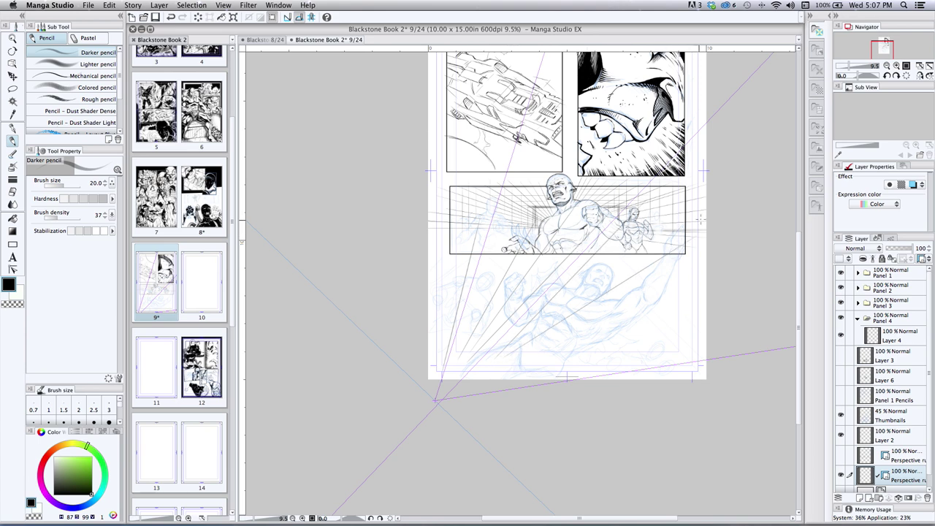
# Draw more radiating lines through the middle of panel 4 and undo the most recent ones
pyautogui.moveTo(515, 343)
pyautogui.mouseDown()
pyautogui.moveTo(657, 195)
pyautogui.moveTo(585, 276)
pyautogui.moveTo(647, 212)
pyautogui.mouseUp()
pyautogui.moveTo(530, 336); pyautogui.dragTo(676, 192)
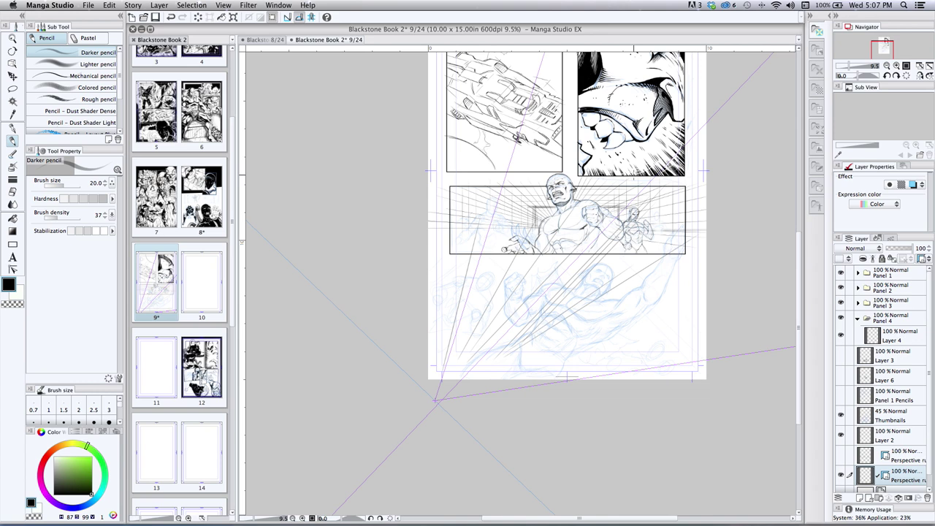
pyautogui.press('super+z')
pyautogui.press('super+z')
pyautogui.press('super+z')
pyautogui.press('super+z')
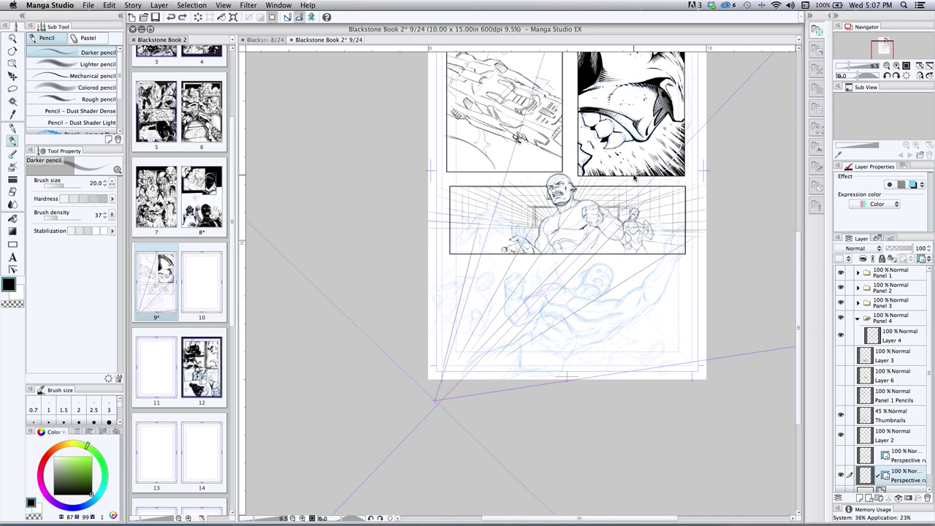
pyautogui.press('super+z')
# Fill panel 4 with a fan of pencil lines converging on the vanishing point, from its right edge around to its left side
pyautogui.moveTo(625, 238); pyautogui.dragTo(491, 358)
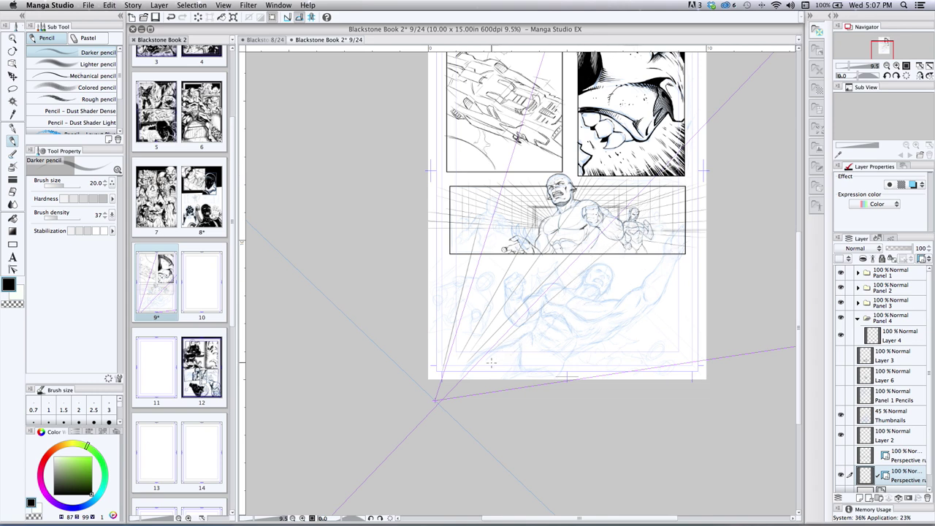
pyautogui.moveTo(621, 265); pyautogui.dragTo(478, 369)
pyautogui.moveTo(667, 268); pyautogui.dragTo(514, 356)
pyautogui.moveTo(697, 288); pyautogui.dragTo(548, 354)
pyautogui.moveTo(707, 318); pyautogui.dragTo(543, 368)
pyautogui.moveTo(705, 344); pyautogui.dragTo(462, 328)
pyautogui.moveTo(516, 214); pyautogui.dragTo(459, 345)
pyautogui.moveTo(460, 232); pyautogui.dragTo(439, 400)
# Add rising diagonal grid lines along the ruler in the upper-left and lower-right areas of panel 4
pyautogui.moveTo(425, 304); pyautogui.dragTo(485, 234)
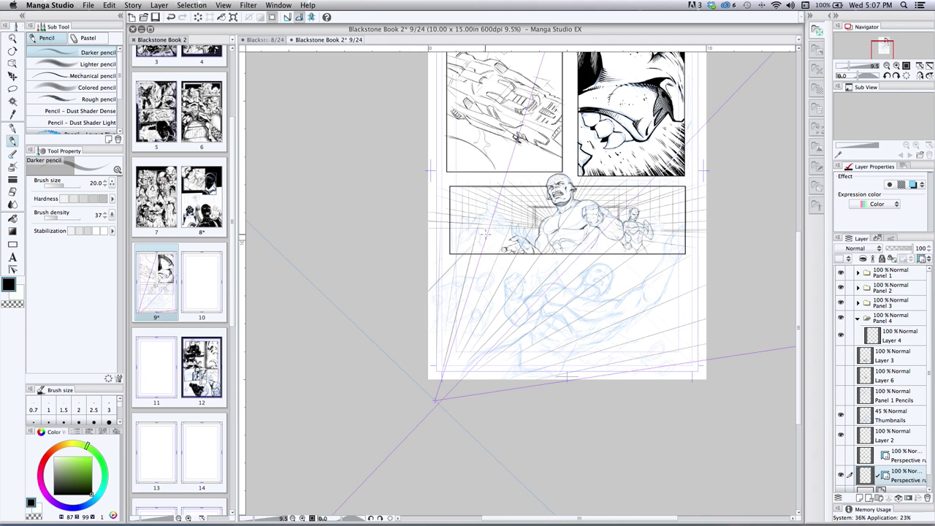
pyautogui.moveTo(421, 310); pyautogui.dragTo(494, 234)
pyautogui.moveTo(421, 324); pyautogui.dragTo(489, 255)
pyautogui.moveTo(416, 282); pyautogui.dragTo(467, 228)
pyautogui.moveTo(615, 396)
pyautogui.mouseDown()
pyautogui.moveTo(719, 289)
pyautogui.moveTo(744, 282)
pyautogui.mouseUp()
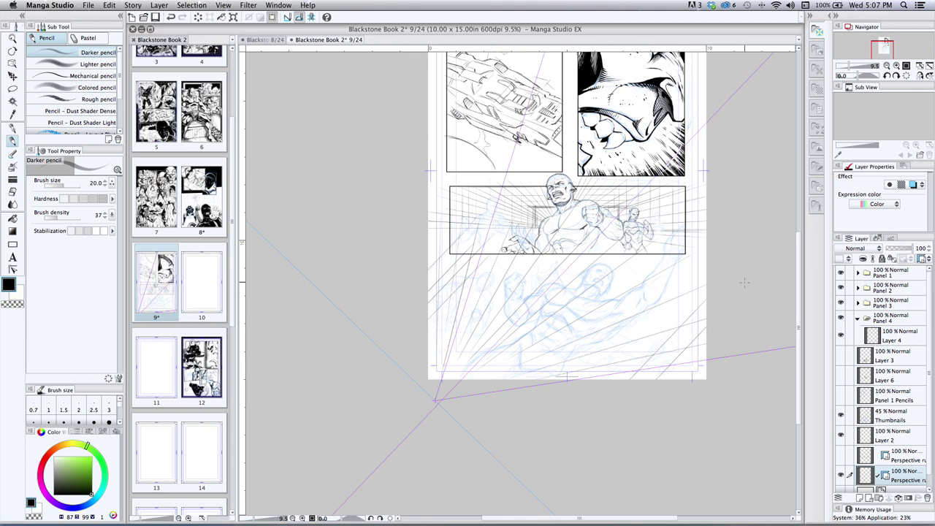
pyautogui.moveTo(611, 379)
pyautogui.mouseDown()
pyautogui.moveTo(674, 311)
pyautogui.moveTo(647, 318)
pyautogui.mouseUp()
pyautogui.moveTo(570, 378)
pyautogui.mouseDown()
pyautogui.moveTo(620, 327)
pyautogui.moveTo(594, 340)
pyautogui.mouseUp()
# Draw descending diagonal lines that cross the grid on the right side of panel 4
pyautogui.moveTo(608, 250); pyautogui.dragTo(726, 336)
pyautogui.moveTo(629, 256); pyautogui.dragTo(706, 328)
pyautogui.moveTo(667, 261); pyautogui.dragTo(706, 297)
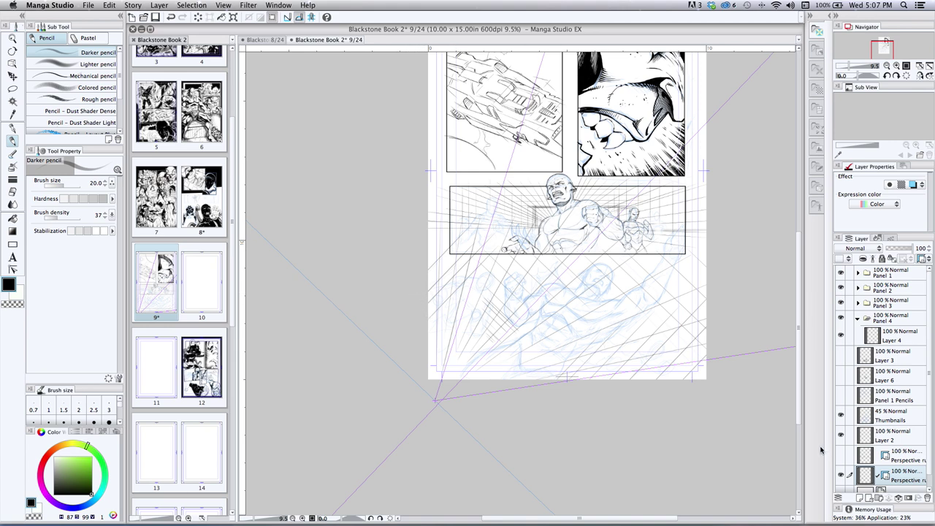
# Hide the perspective ruler and apply the blue layer color to the layer holding the grid lines
pyautogui.rightClick(883, 479)
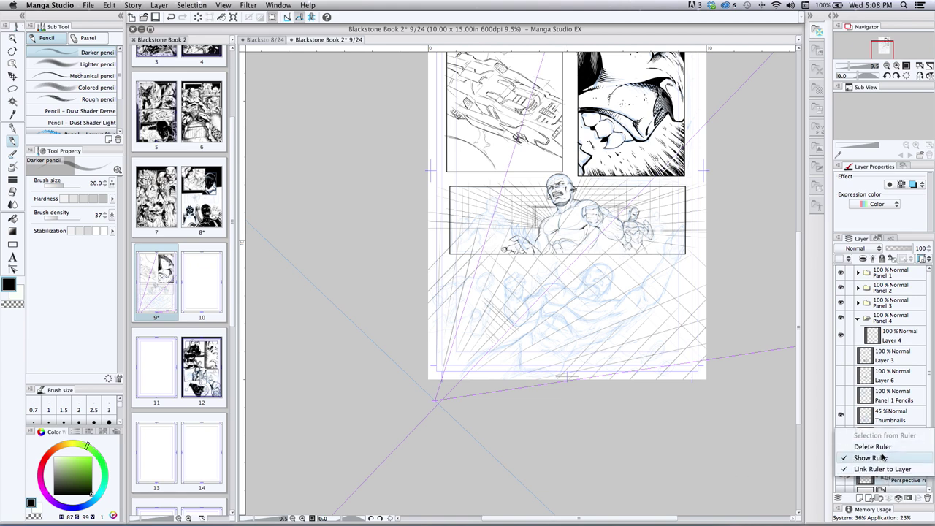
pyautogui.click(884, 456)
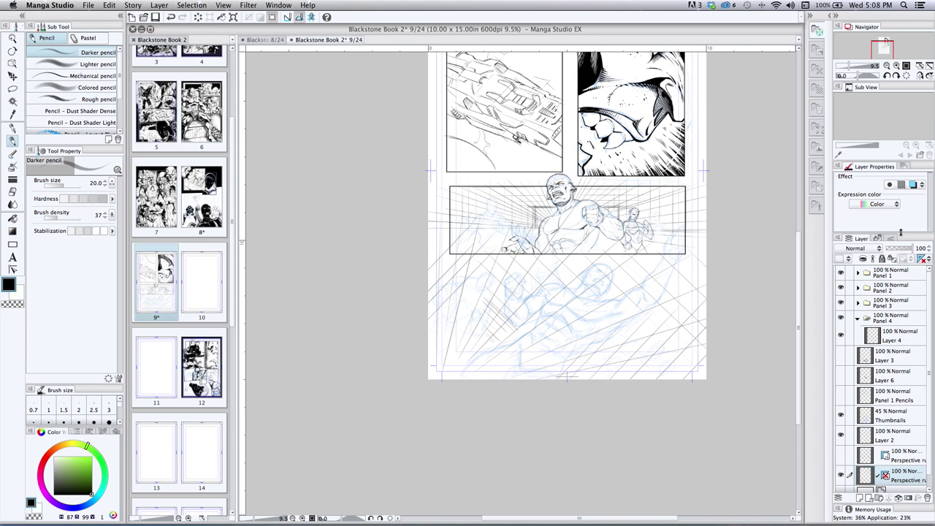
pyautogui.click(913, 186)
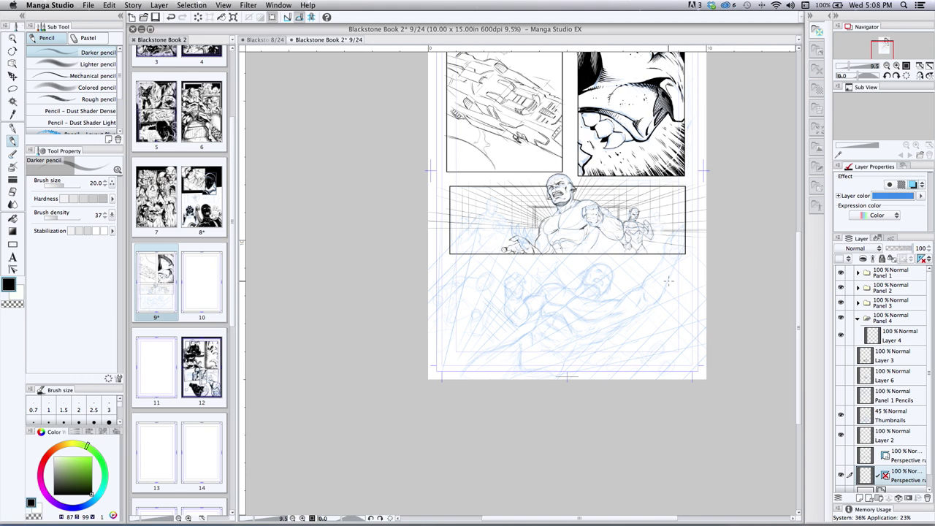
# Try diagonal pencil strokes along the grid in the lower-right corner of panel 4 and undo them
pyautogui.press('/')
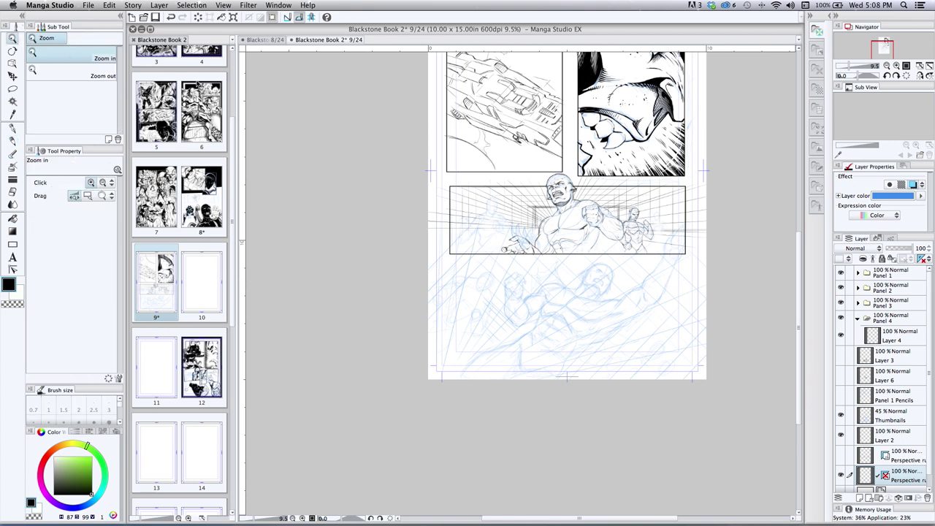
pyautogui.click(574, 301)
pyautogui.click(587, 306)
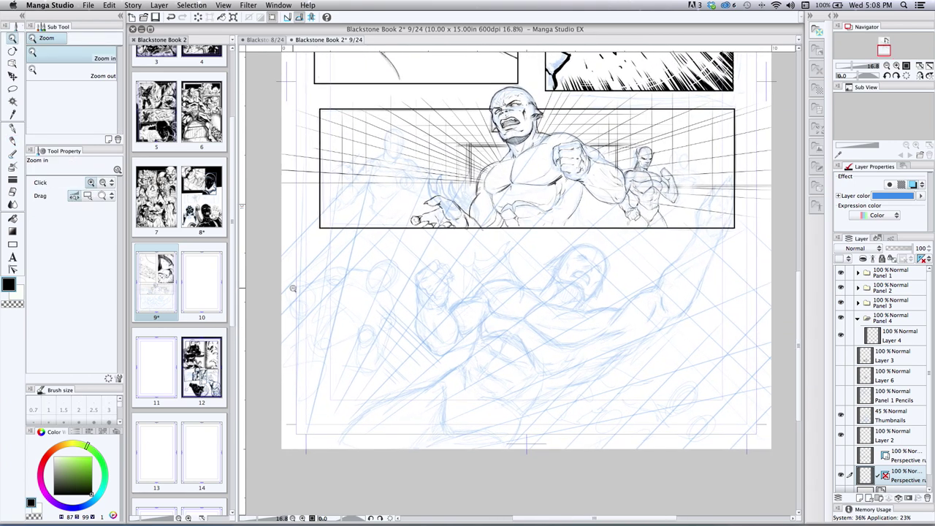
pyautogui.keyDown('alt'); pyautogui.click(474, 356); pyautogui.keyUp('alt')
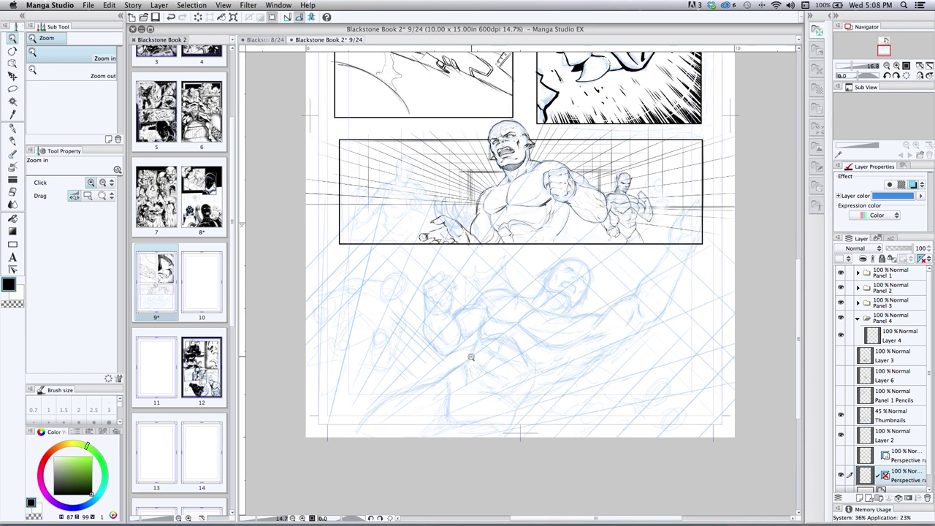
pyautogui.click(566, 296)
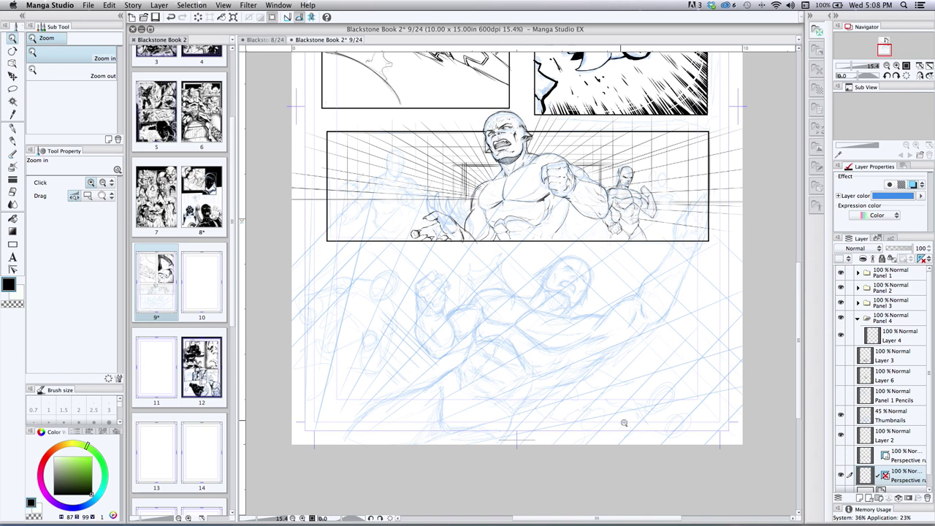
pyautogui.click(12, 140)
pyautogui.moveTo(698, 352); pyautogui.dragTo(623, 445)
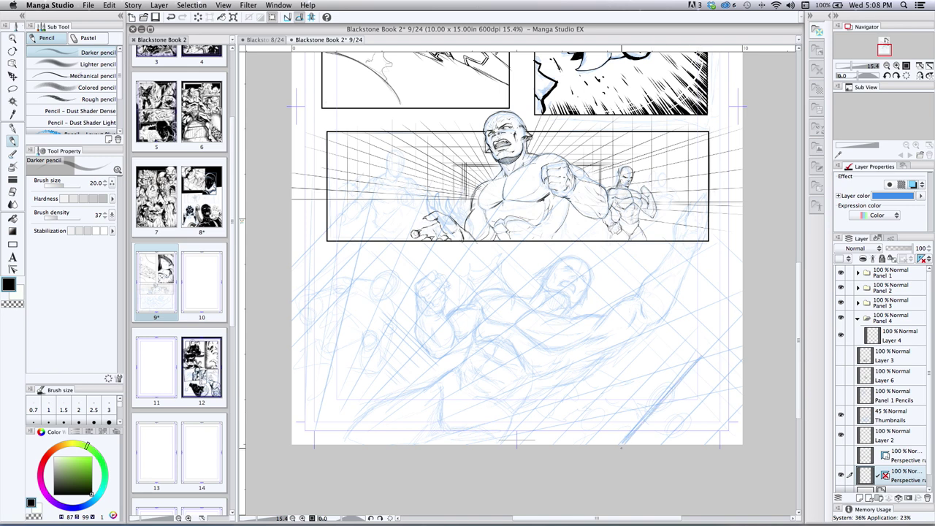
pyautogui.moveTo(657, 395); pyautogui.dragTo(655, 410)
pyautogui.press('super+z')
pyautogui.press('super+z')
pyautogui.press('super+z')
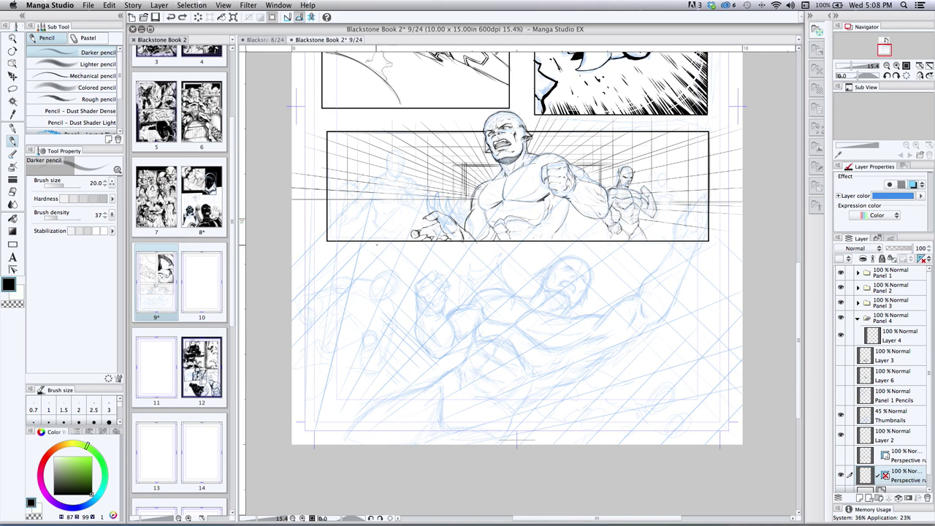
# Try diagonal strokes along the grid at panel 4's upper-left corner and over the figure's head, undoing them
pyautogui.moveTo(351, 244); pyautogui.dragTo(290, 302)
pyautogui.moveTo(335, 258); pyautogui.dragTo(295, 296)
pyautogui.moveTo(574, 244); pyautogui.dragTo(626, 296)
pyautogui.moveTo(574, 245); pyautogui.dragTo(627, 295)
pyautogui.press('super+z')
pyautogui.press('super+z')
pyautogui.press('super+z')
pyautogui.press('super+z')
pyautogui.press('super+z')
# Check the blue grid layer by toggling its visibility, and move it into the Panel 4 folder directly below Layer 4
pyautogui.click(843, 476)
pyautogui.click(844, 475)
pyautogui.moveTo(910, 479); pyautogui.dragTo(882, 348)
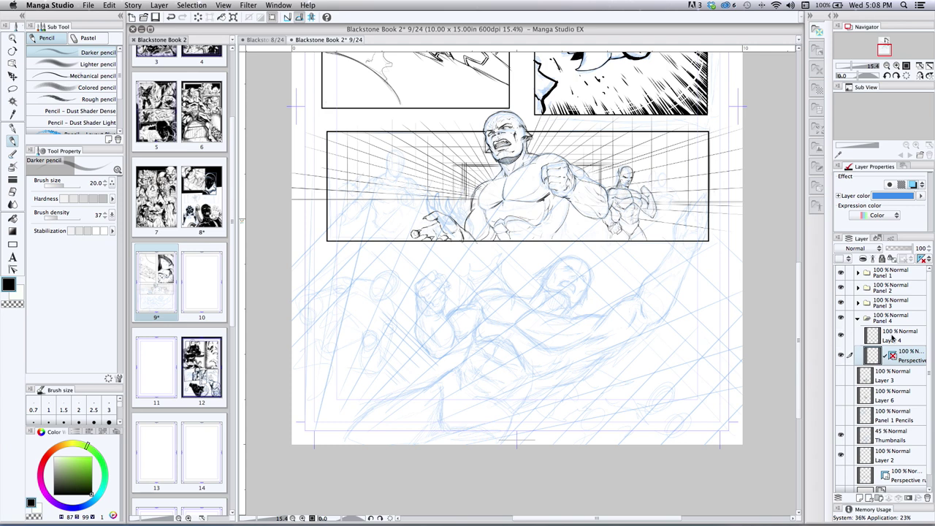
# On Layer 4, set the Darker pencil to brush size 15 and brush density 56, undoing the test strokes
pyautogui.click(894, 337)
pyautogui.moveTo(346, 318); pyautogui.dragTo(377, 385)
pyautogui.moveTo(380, 387); pyautogui.dragTo(295, 328)
pyautogui.press('super+z')
pyautogui.press('super+z')
pyautogui.press('[')
pyautogui.press('[')
pyautogui.moveTo(378, 296)
pyautogui.mouseDown()
pyautogui.moveTo(356, 322)
pyautogui.moveTo(321, 320)
pyautogui.moveTo(325, 368)
pyautogui.moveTo(294, 335)
pyautogui.mouseUp()
pyautogui.press('super+z')
pyautogui.click(64, 217)
pyautogui.press('super+z')
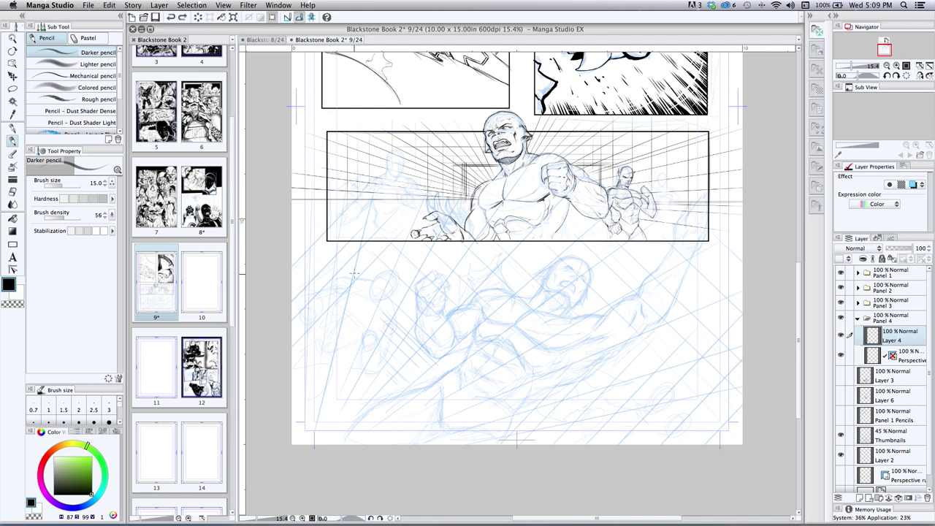
# With the Darker pencil, outline the panel 4 figure's head, pointed ears, neck and upper chest over the rough sketch
pyautogui.press('r')
pyautogui.moveTo(331, 296)
pyautogui.mouseDown()
pyautogui.moveTo(342, 365)
pyautogui.moveTo(342, 358)
pyautogui.mouseUp()
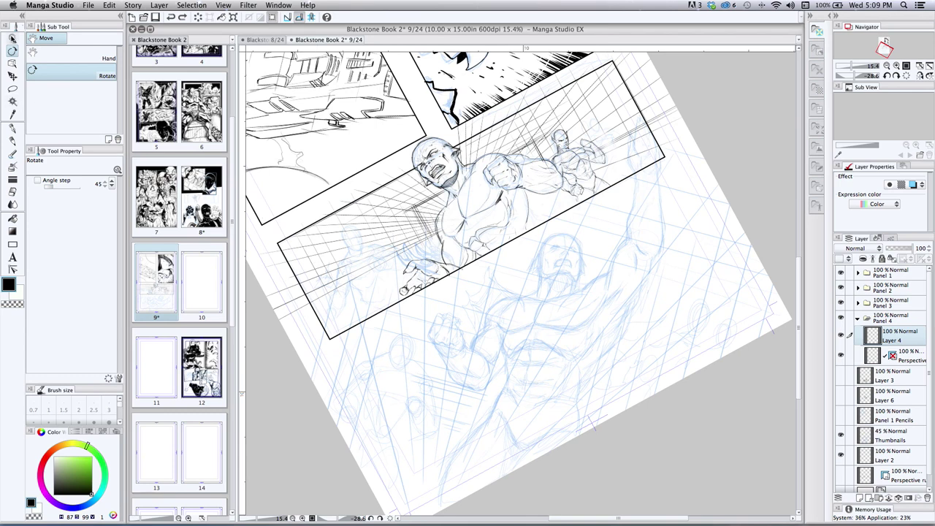
pyautogui.click(12, 38)
pyautogui.click(517, 265)
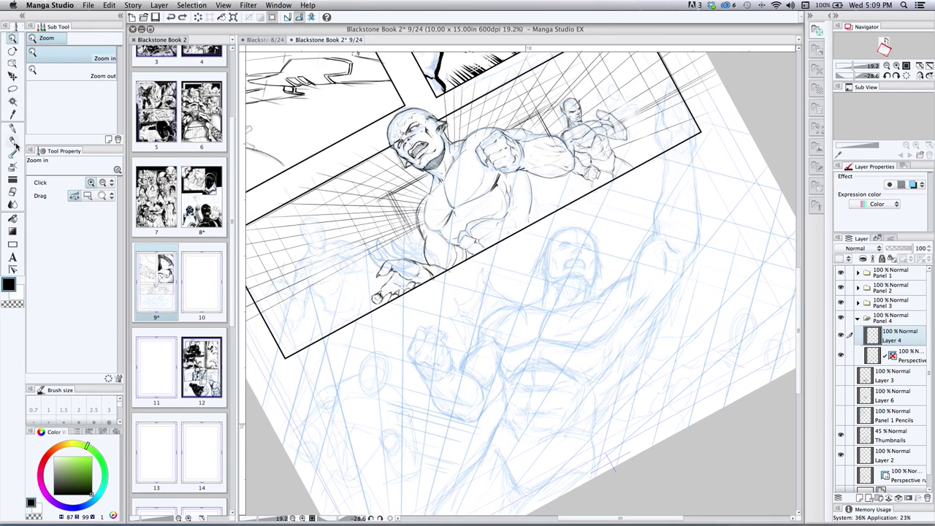
pyautogui.click(12, 141)
pyautogui.moveTo(549, 246)
pyautogui.mouseDown()
pyautogui.moveTo(564, 229)
pyautogui.moveTo(553, 236)
pyautogui.moveTo(575, 227)
pyautogui.moveTo(597, 247)
pyautogui.moveTo(594, 236)
pyautogui.moveTo(604, 276)
pyautogui.mouseUp()
pyautogui.moveTo(545, 250)
pyautogui.mouseDown()
pyautogui.moveTo(533, 268)
pyautogui.moveTo(544, 272)
pyautogui.moveTo(543, 299)
pyautogui.mouseUp()
pyautogui.moveTo(598, 276)
pyautogui.mouseDown()
pyautogui.moveTo(592, 288)
pyautogui.moveTo(548, 285)
pyautogui.mouseUp()
pyautogui.moveTo(555, 276)
pyautogui.mouseDown()
pyautogui.moveTo(545, 284)
pyautogui.moveTo(587, 295)
pyautogui.moveTo(561, 314)
pyautogui.mouseUp()
pyautogui.moveTo(599, 295)
pyautogui.mouseDown()
pyautogui.moveTo(546, 319)
pyautogui.moveTo(554, 311)
pyautogui.moveTo(555, 326)
pyautogui.moveTo(541, 336)
pyautogui.moveTo(611, 331)
pyautogui.mouseUp()
pyautogui.moveTo(541, 335)
pyautogui.mouseDown()
pyautogui.moveTo(517, 341)
pyautogui.moveTo(569, 339)
pyautogui.mouseUp()
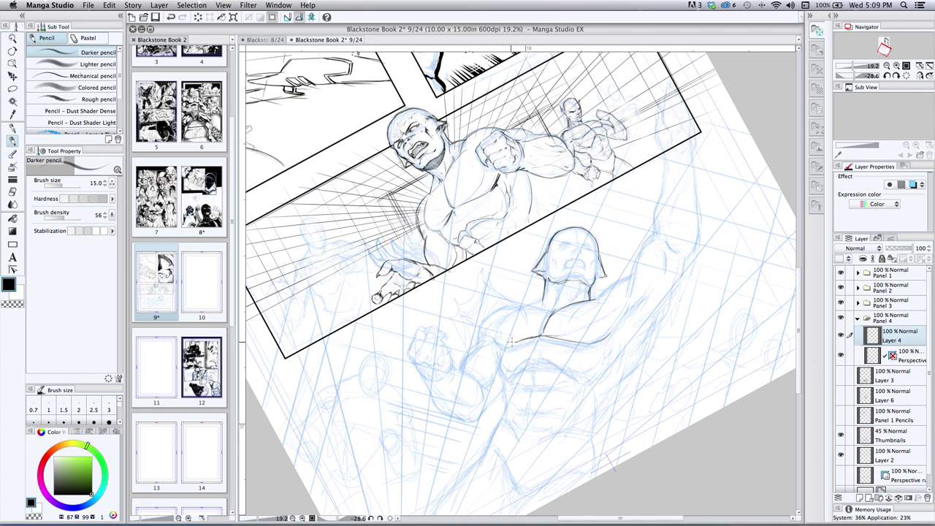
# Pencil the figure's raised arm from the shoulder up through the forearm and hand
pyautogui.moveTo(499, 329)
pyautogui.mouseDown()
pyautogui.moveTo(538, 301)
pyautogui.moveTo(627, 290)
pyautogui.moveTo(648, 188)
pyautogui.moveTo(653, 238)
pyautogui.moveTo(651, 196)
pyautogui.moveTo(653, 212)
pyautogui.moveTo(692, 149)
pyautogui.moveTo(701, 222)
pyautogui.moveTo(691, 252)
pyautogui.mouseUp()
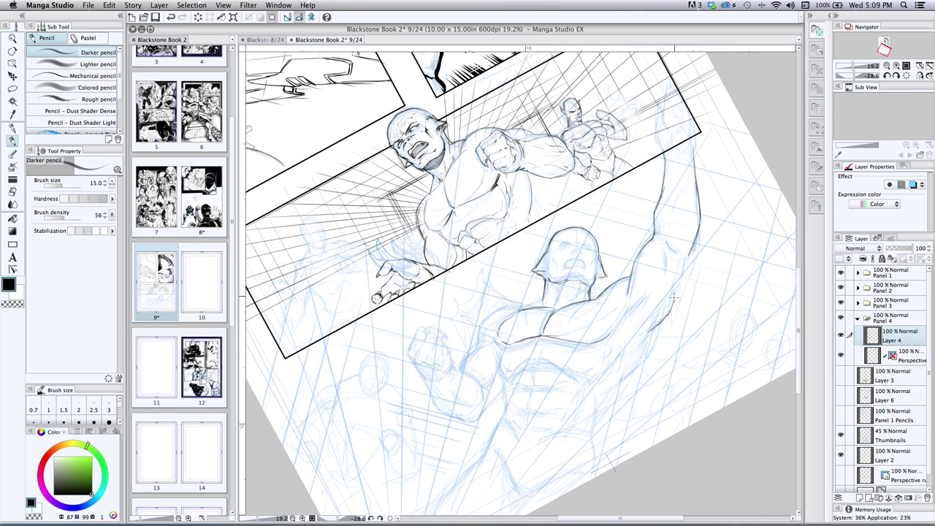
pyautogui.moveTo(676, 292); pyautogui.dragTo(687, 256)
pyautogui.moveTo(660, 104)
pyautogui.mouseDown()
pyautogui.moveTo(661, 131)
pyautogui.moveTo(681, 125)
pyautogui.mouseUp()
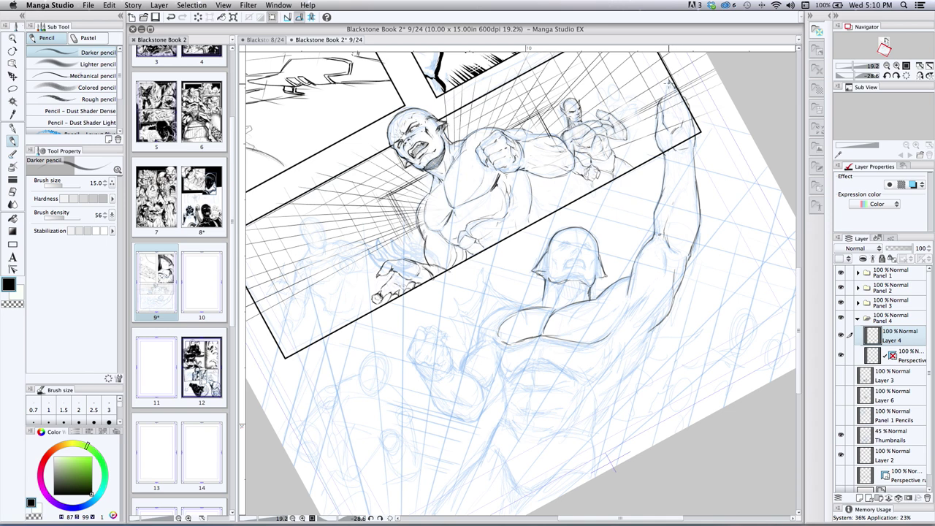
pyautogui.moveTo(668, 85); pyautogui.dragTo(661, 113)
pyautogui.moveTo(641, 296); pyautogui.dragTo(625, 318)
# Pencil the opposite shoulder and upper arm, the lower edge of the chest, and both sides of the torso
pyautogui.moveTo(499, 312)
pyautogui.mouseDown()
pyautogui.moveTo(469, 359)
pyautogui.moveTo(465, 371)
pyautogui.moveTo(472, 351)
pyautogui.moveTo(483, 382)
pyautogui.mouseUp()
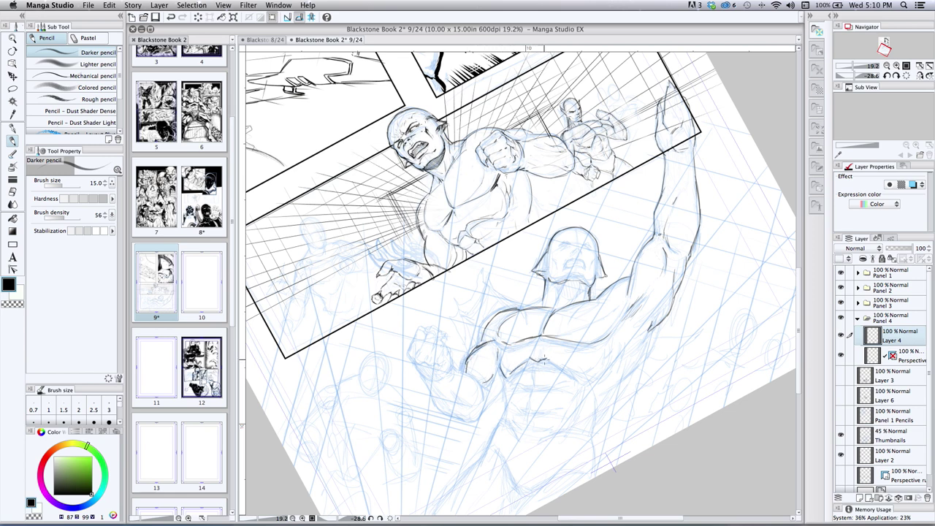
pyautogui.moveTo(601, 365)
pyautogui.mouseDown()
pyautogui.moveTo(615, 346)
pyautogui.moveTo(647, 343)
pyautogui.moveTo(611, 389)
pyautogui.mouseUp()
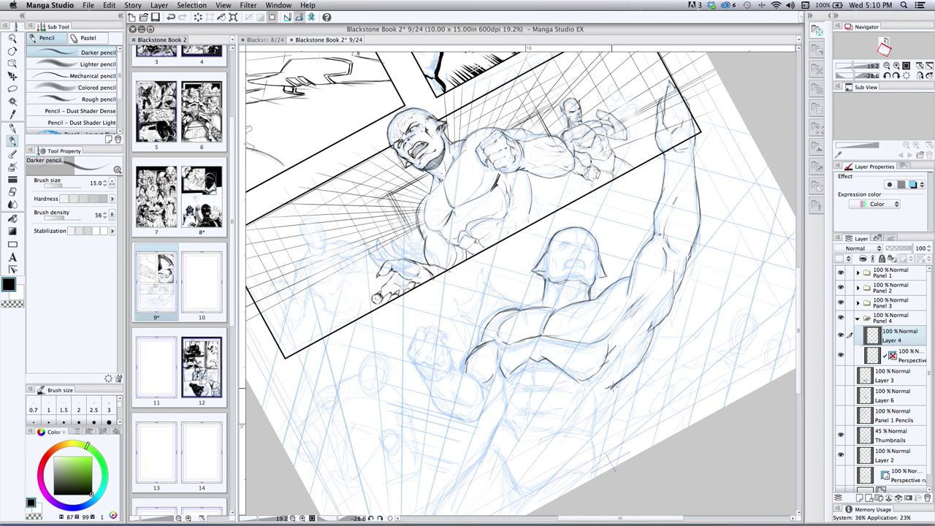
pyautogui.moveTo(649, 327)
pyautogui.mouseDown()
pyautogui.moveTo(631, 367)
pyautogui.moveTo(597, 392)
pyautogui.moveTo(593, 420)
pyautogui.mouseUp()
pyautogui.moveTo(502, 371)
pyautogui.mouseDown()
pyautogui.moveTo(507, 400)
pyautogui.moveTo(492, 440)
pyautogui.mouseUp()
pyautogui.moveTo(586, 424); pyautogui.dragTo(595, 465)
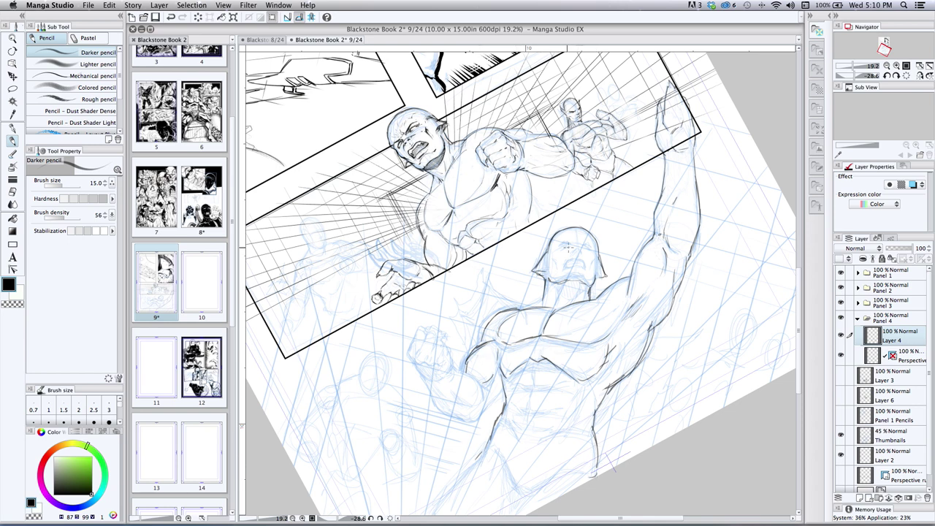
# Draw the figure's facial features, and pencil the lowered arm with its clenched fist
pyautogui.moveTo(561, 248)
pyautogui.mouseDown()
pyautogui.moveTo(589, 247)
pyautogui.moveTo(558, 245)
pyautogui.moveTo(566, 261)
pyautogui.moveTo(593, 258)
pyautogui.moveTo(551, 262)
pyautogui.moveTo(587, 242)
pyautogui.mouseUp()
pyautogui.moveTo(569, 277)
pyautogui.mouseDown()
pyautogui.moveTo(587, 264)
pyautogui.moveTo(574, 296)
pyautogui.moveTo(554, 303)
pyautogui.mouseUp()
pyautogui.moveTo(557, 234)
pyautogui.mouseDown()
pyautogui.moveTo(548, 252)
pyautogui.moveTo(593, 239)
pyautogui.moveTo(551, 246)
pyautogui.mouseUp()
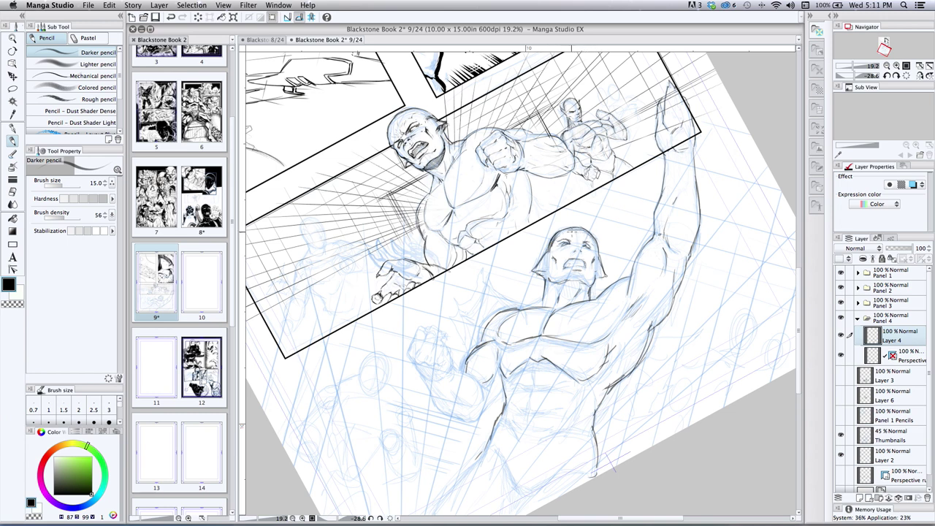
pyautogui.moveTo(555, 283); pyautogui.dragTo(582, 283)
pyautogui.moveTo(406, 353)
pyautogui.mouseDown()
pyautogui.moveTo(436, 365)
pyautogui.moveTo(410, 361)
pyautogui.moveTo(454, 415)
pyautogui.moveTo(473, 425)
pyautogui.moveTo(486, 391)
pyautogui.moveTo(482, 417)
pyautogui.moveTo(504, 392)
pyautogui.mouseUp()
pyautogui.moveTo(435, 390)
pyautogui.mouseDown()
pyautogui.moveTo(460, 406)
pyautogui.moveTo(469, 375)
pyautogui.moveTo(480, 386)
pyautogui.moveTo(452, 355)
pyautogui.moveTo(417, 347)
pyautogui.moveTo(413, 336)
pyautogui.moveTo(431, 329)
pyautogui.moveTo(447, 339)
pyautogui.moveTo(447, 358)
pyautogui.moveTo(441, 328)
pyautogui.moveTo(449, 343)
pyautogui.moveTo(441, 339)
pyautogui.moveTo(427, 372)
pyautogui.moveTo(425, 363)
pyautogui.mouseUp()
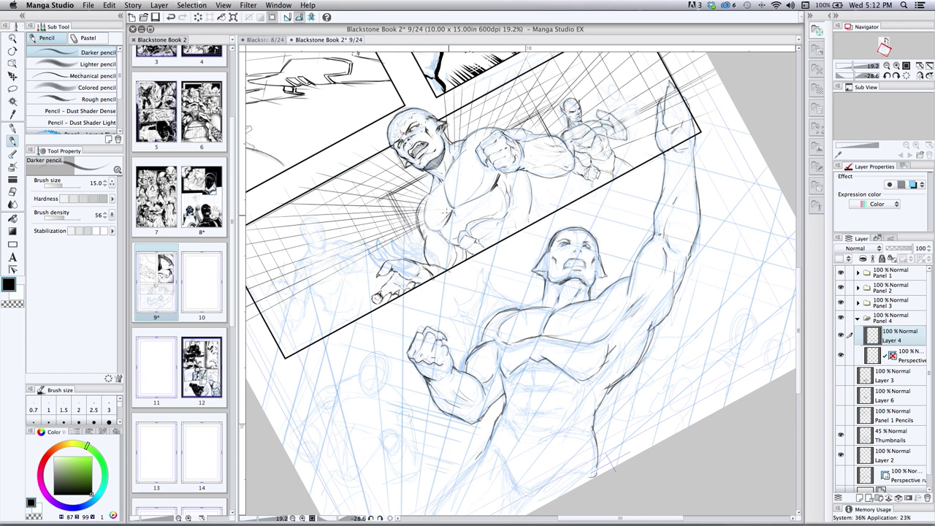
# Draw spiked fins behind the lowered arm's shoulder and beneath the raised arm
pyautogui.moveTo(519, 309)
pyautogui.mouseDown()
pyautogui.moveTo(542, 305)
pyautogui.moveTo(495, 294)
pyautogui.moveTo(485, 277)
pyautogui.moveTo(471, 308)
pyautogui.moveTo(461, 307)
pyautogui.moveTo(456, 332)
pyautogui.moveTo(470, 345)
pyautogui.mouseUp()
pyautogui.moveTo(491, 292)
pyautogui.mouseDown()
pyautogui.moveTo(510, 308)
pyautogui.moveTo(480, 292)
pyautogui.moveTo(461, 340)
pyautogui.moveTo(479, 348)
pyautogui.mouseUp()
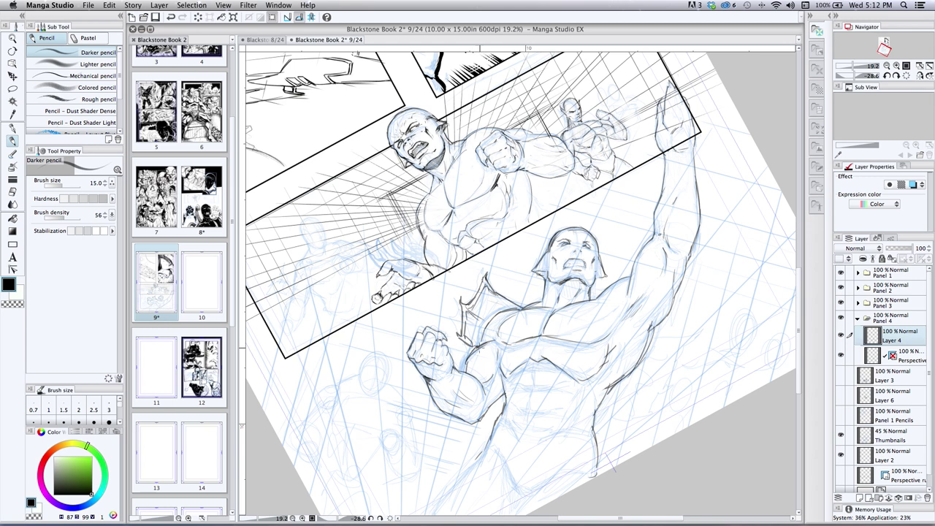
pyautogui.moveTo(504, 295)
pyautogui.mouseDown()
pyautogui.moveTo(524, 308)
pyautogui.moveTo(548, 303)
pyautogui.mouseUp()
pyautogui.moveTo(664, 335)
pyautogui.mouseDown()
pyautogui.moveTo(684, 316)
pyautogui.moveTo(687, 330)
pyautogui.moveTo(666, 365)
pyautogui.moveTo(633, 400)
pyautogui.moveTo(607, 389)
pyautogui.mouseUp()
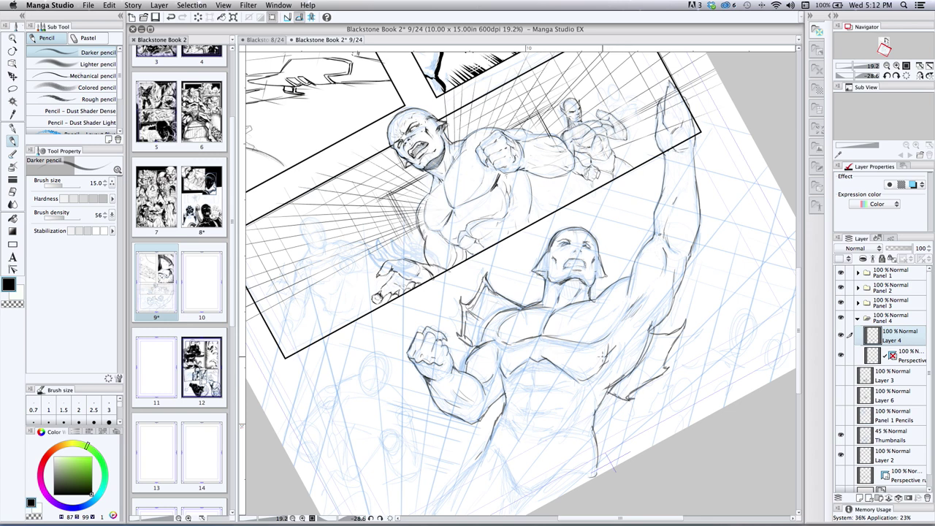
pyautogui.moveTo(662, 337)
pyautogui.mouseDown()
pyautogui.moveTo(672, 343)
pyautogui.moveTo(660, 367)
pyautogui.moveTo(641, 370)
pyautogui.moveTo(652, 375)
pyautogui.moveTo(622, 396)
pyautogui.moveTo(611, 390)
pyautogui.mouseUp()
# Pencil the abdominal muscles and the belt line across the figure's waist
pyautogui.moveTo(536, 357)
pyautogui.mouseDown()
pyautogui.moveTo(534, 380)
pyautogui.moveTo(566, 382)
pyautogui.moveTo(531, 384)
pyautogui.moveTo(530, 406)
pyautogui.moveTo(562, 405)
pyautogui.moveTo(516, 410)
pyautogui.moveTo(556, 425)
pyautogui.moveTo(509, 414)
pyautogui.mouseUp()
pyautogui.moveTo(571, 400); pyautogui.dragTo(581, 392)
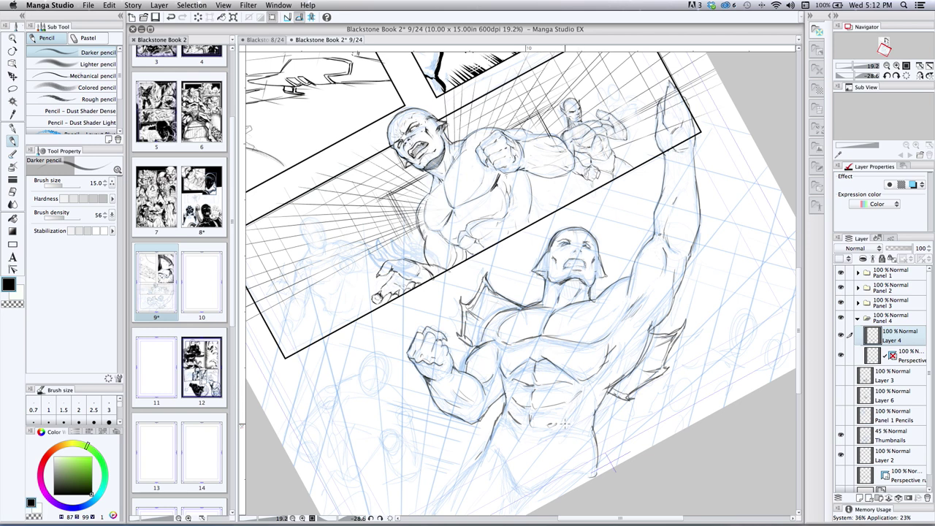
pyautogui.moveTo(498, 415)
pyautogui.mouseDown()
pyautogui.moveTo(518, 441)
pyautogui.moveTo(507, 423)
pyautogui.moveTo(563, 437)
pyautogui.mouseUp()
pyautogui.moveTo(537, 422)
pyautogui.mouseDown()
pyautogui.moveTo(597, 431)
pyautogui.moveTo(593, 438)
pyautogui.moveTo(598, 428)
pyautogui.mouseUp()
# Draw the trunks and hip line, and add muscle detail to the raised forearm and chest
pyautogui.moveTo(494, 451)
pyautogui.mouseDown()
pyautogui.moveTo(514, 491)
pyautogui.moveTo(556, 470)
pyautogui.moveTo(528, 486)
pyautogui.mouseUp()
pyautogui.moveTo(477, 455); pyautogui.dragTo(460, 479)
pyautogui.moveTo(678, 135)
pyautogui.mouseDown()
pyautogui.moveTo(682, 121)
pyautogui.moveTo(671, 174)
pyautogui.mouseUp()
pyautogui.moveTo(692, 153); pyautogui.dragTo(686, 166)
pyautogui.moveTo(503, 333)
pyautogui.mouseDown()
pyautogui.moveTo(497, 352)
pyautogui.moveTo(521, 347)
pyautogui.mouseUp()
pyautogui.moveTo(505, 351)
pyautogui.mouseDown()
pyautogui.moveTo(496, 361)
pyautogui.moveTo(500, 355)
pyautogui.mouseUp()
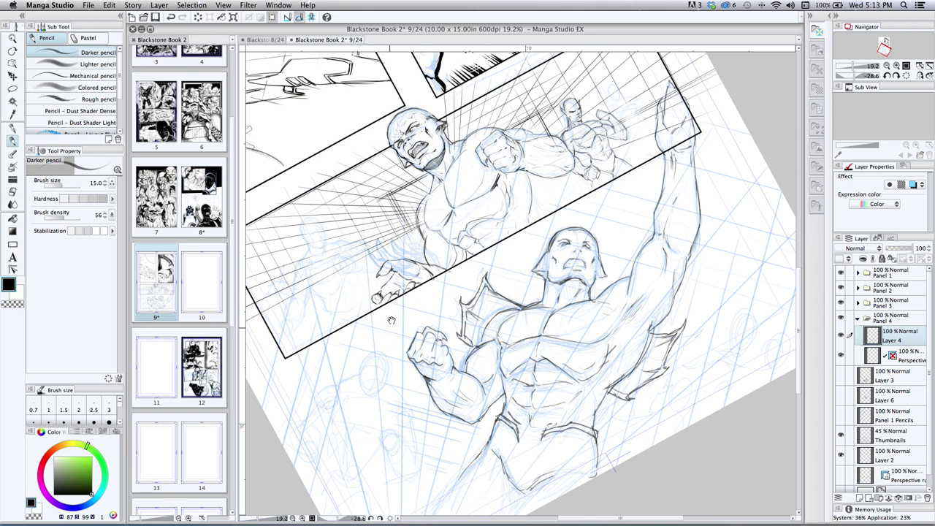
# Pencil the figure's thighs down to the bottom edge of the page
pyautogui.scroll(-5, 397, 336)
pyautogui.moveTo(474, 397)
pyautogui.mouseDown()
pyautogui.moveTo(450, 432)
pyautogui.moveTo(437, 484)
pyautogui.moveTo(487, 469)
pyautogui.moveTo(504, 437)
pyautogui.moveTo(520, 435)
pyautogui.moveTo(523, 462)
pyautogui.mouseUp()
pyautogui.moveTo(438, 458); pyautogui.dragTo(437, 491)
pyautogui.moveTo(504, 412); pyautogui.dragTo(489, 431)
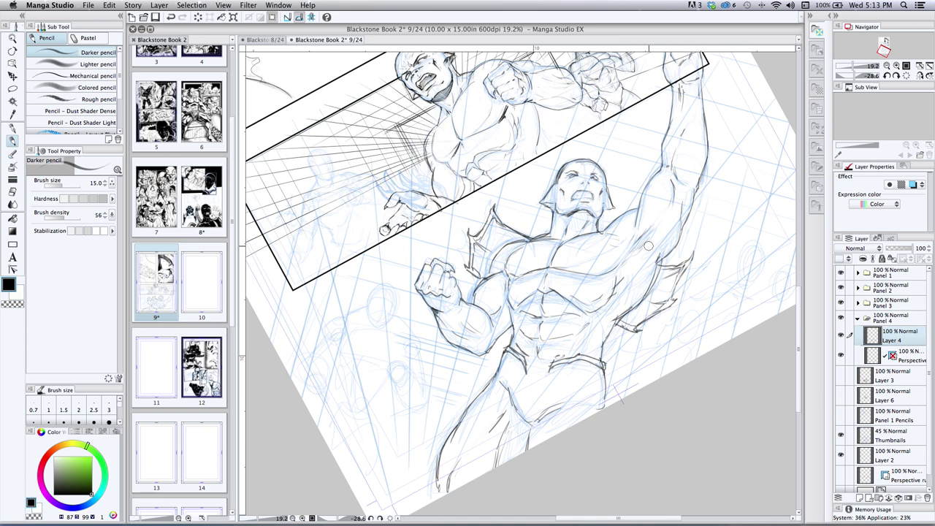
# Hide the Thumbnails layer to check the pencils without the rough sketch
pyautogui.click(841, 435)
pyautogui.click(841, 436)
pyautogui.click(841, 435)
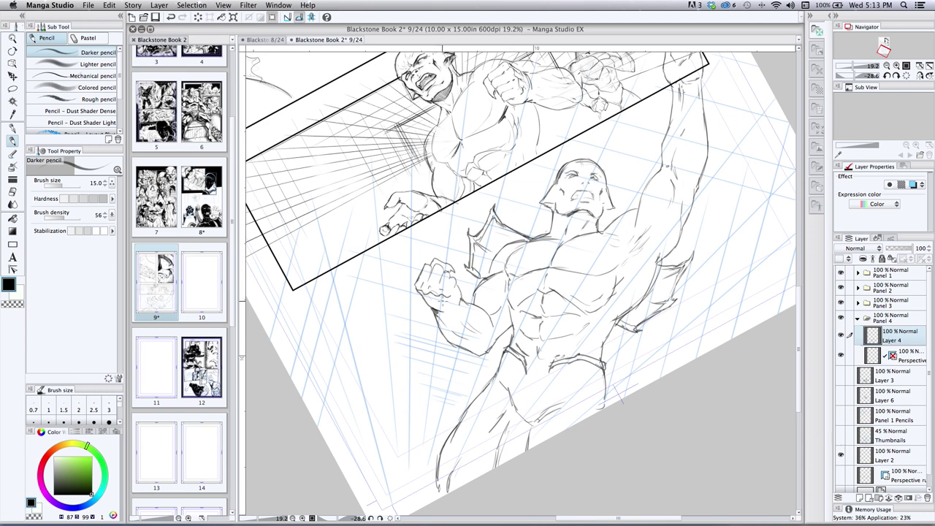
# Raise the Darker pencil's brush size to 25 and thicken the shadow lines under the chest
pyautogui.press(']')
pyautogui.press(']')
pyautogui.moveTo(622, 259)
pyautogui.mouseDown()
pyautogui.moveTo(597, 272)
pyautogui.moveTo(513, 274)
pyautogui.moveTo(606, 297)
pyautogui.moveTo(599, 304)
pyautogui.mouseUp()
pyautogui.press('[')
pyautogui.moveTo(611, 287)
pyautogui.mouseDown()
pyautogui.moveTo(590, 309)
pyautogui.moveTo(609, 288)
pyautogui.mouseUp()
pyautogui.moveTo(626, 275); pyautogui.dragTo(615, 284)
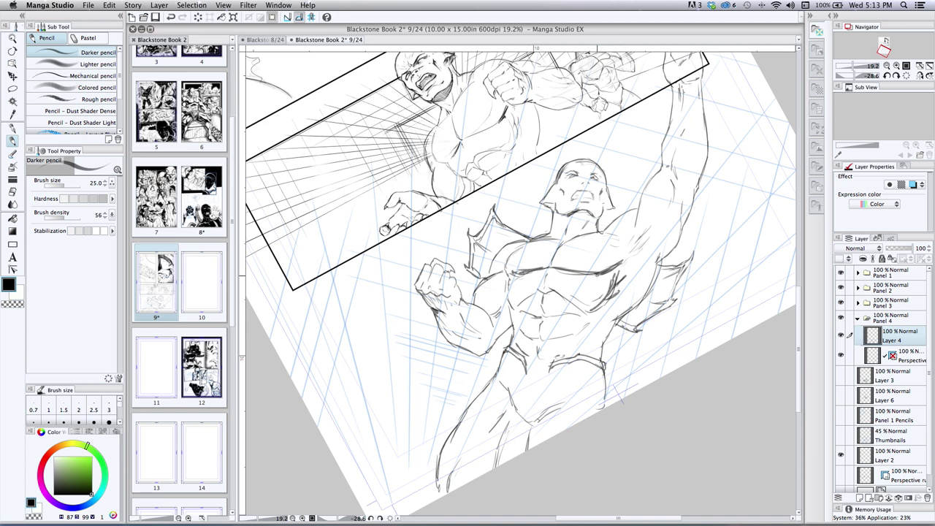
# With the Rough pencil at brush size 25 and brush density 75, darken the abdominal muscle lines
pyautogui.click(57, 100)
pyautogui.press(']')
pyautogui.press(']')
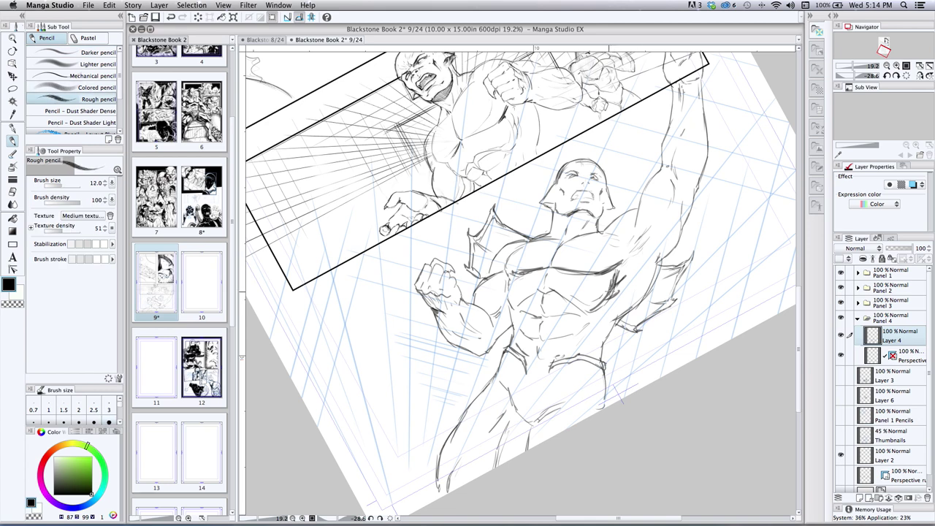
pyautogui.press(']')
pyautogui.press(']')
pyautogui.click(67, 203)
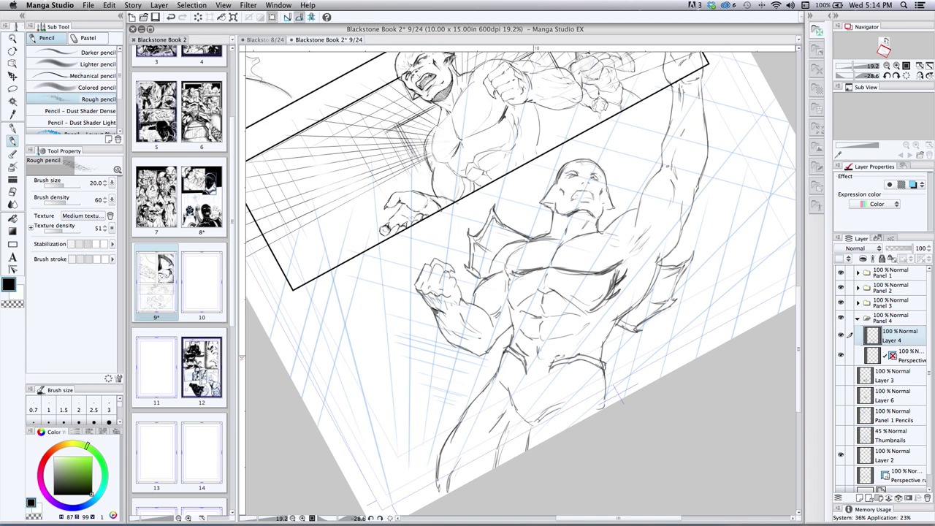
pyautogui.click(75, 204)
pyautogui.press('[')
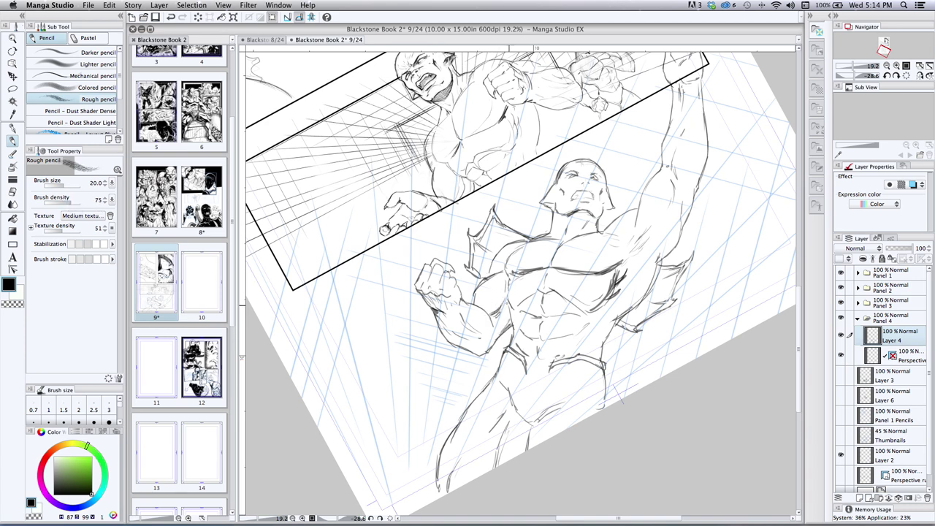
pyautogui.press(']')
pyautogui.moveTo(538, 299)
pyautogui.mouseDown()
pyautogui.moveTo(572, 302)
pyautogui.moveTo(525, 314)
pyautogui.moveTo(556, 319)
pyautogui.moveTo(540, 341)
pyautogui.moveTo(577, 340)
pyautogui.mouseUp()
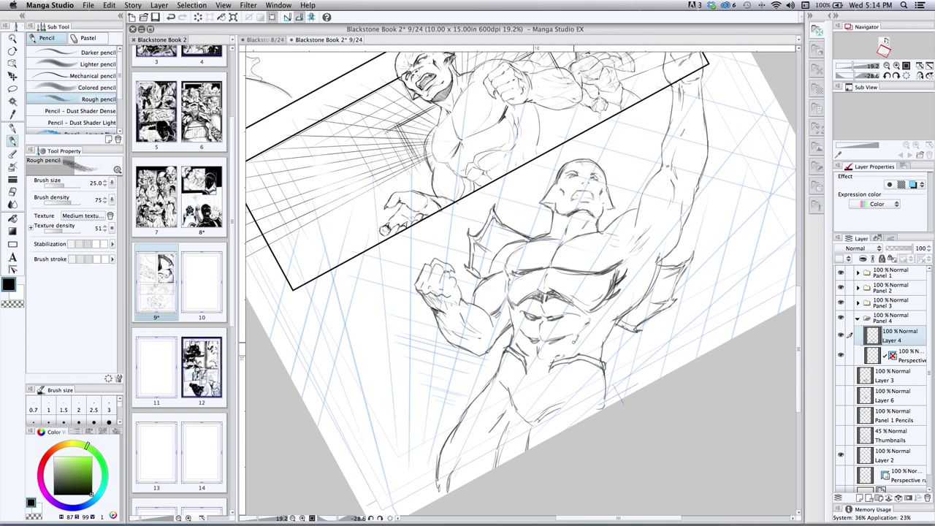
# Reinforce the chest, armpit, raised arm and side of the torso with heavier Rough pencil strokes
pyautogui.moveTo(553, 267)
pyautogui.mouseDown()
pyautogui.moveTo(618, 258)
pyautogui.moveTo(628, 241)
pyautogui.moveTo(620, 241)
pyautogui.moveTo(626, 251)
pyautogui.mouseUp()
pyautogui.moveTo(511, 258)
pyautogui.mouseDown()
pyautogui.moveTo(490, 276)
pyautogui.moveTo(501, 270)
pyautogui.mouseUp()
pyautogui.moveTo(613, 301)
pyautogui.mouseDown()
pyautogui.moveTo(614, 314)
pyautogui.moveTo(585, 323)
pyautogui.mouseUp()
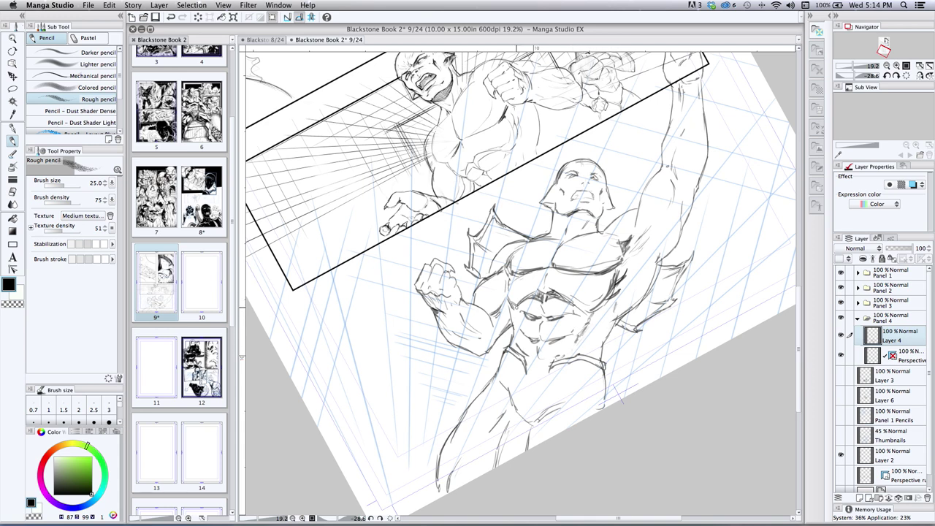
pyautogui.moveTo(562, 242); pyautogui.dragTo(617, 219)
pyautogui.moveTo(608, 229)
pyautogui.mouseDown()
pyautogui.moveTo(648, 177)
pyautogui.moveTo(672, 167)
pyautogui.moveTo(666, 157)
pyautogui.moveTo(664, 168)
pyautogui.moveTo(665, 133)
pyautogui.mouseUp()
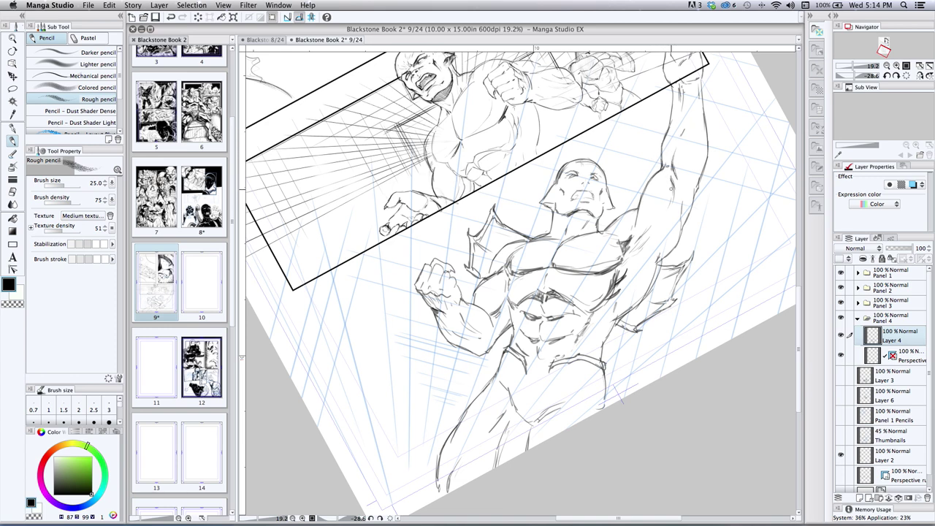
pyautogui.moveTo(645, 232)
pyautogui.mouseDown()
pyautogui.moveTo(630, 255)
pyautogui.moveTo(651, 259)
pyautogui.moveTo(665, 238)
pyautogui.moveTo(665, 254)
pyautogui.moveTo(684, 222)
pyautogui.mouseUp()
pyautogui.moveTo(657, 261)
pyautogui.mouseDown()
pyautogui.moveTo(615, 321)
pyautogui.moveTo(589, 318)
pyautogui.mouseUp()
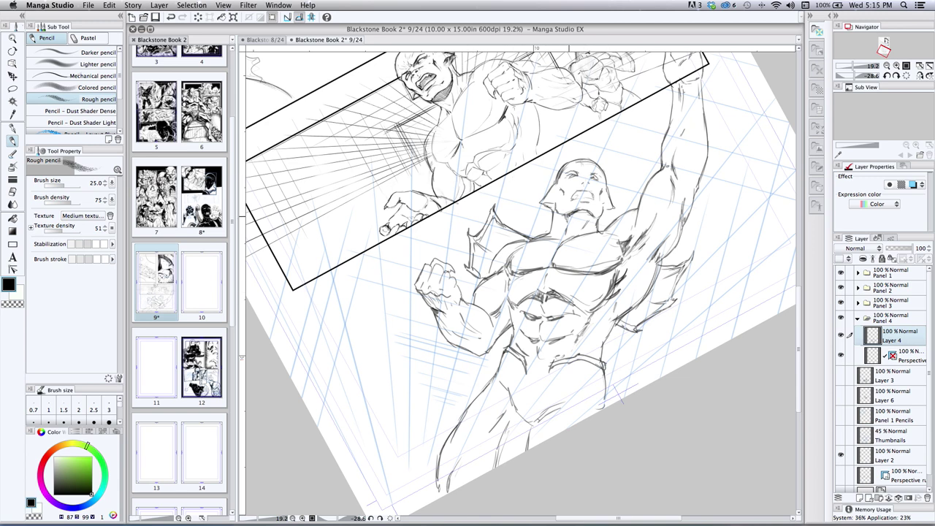
# Shade under the chin, darken the facial features and ears, and strengthen the shoulder fin's lines
pyautogui.moveTo(579, 210)
pyautogui.mouseDown()
pyautogui.moveTo(571, 225)
pyautogui.moveTo(591, 223)
pyautogui.moveTo(575, 197)
pyautogui.moveTo(584, 199)
pyautogui.mouseUp()
pyautogui.moveTo(594, 195)
pyautogui.mouseDown()
pyautogui.moveTo(560, 193)
pyautogui.moveTo(592, 175)
pyautogui.moveTo(576, 174)
pyautogui.mouseUp()
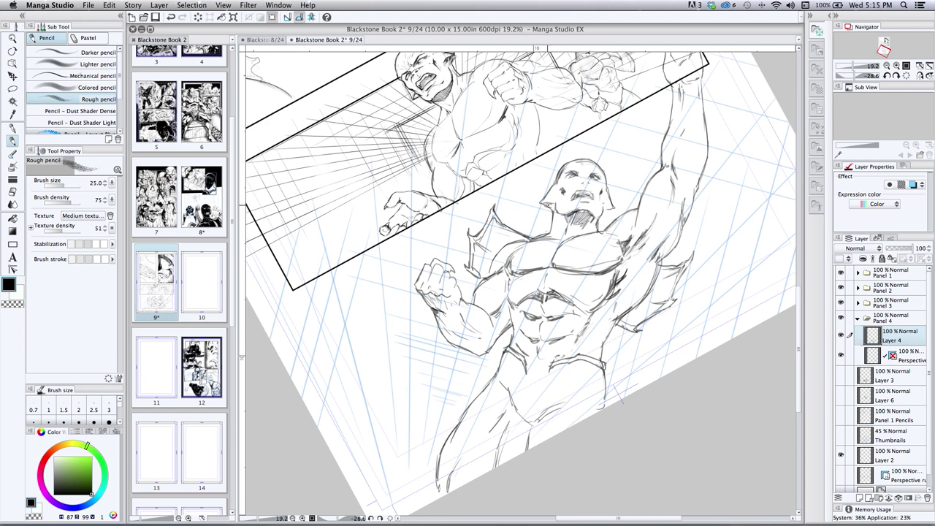
pyautogui.moveTo(603, 205); pyautogui.dragTo(604, 214)
pyautogui.moveTo(555, 177); pyautogui.dragTo(556, 188)
pyautogui.moveTo(472, 255)
pyautogui.mouseDown()
pyautogui.moveTo(493, 226)
pyautogui.moveTo(507, 230)
pyautogui.mouseUp()
# Shade the inner thigh and trunks edge with the Rough pencil, raising its brush size to 40
pyautogui.moveTo(508, 397); pyautogui.dragTo(520, 435)
pyautogui.moveTo(519, 415); pyautogui.dragTo(528, 441)
pyautogui.moveTo(522, 427); pyautogui.dragTo(528, 451)
pyautogui.press(']')
pyautogui.press(']')
pyautogui.moveTo(519, 409); pyautogui.dragTo(520, 455)
pyautogui.moveTo(514, 403); pyautogui.dragTo(510, 438)
pyautogui.moveTo(508, 389); pyautogui.dragTo(506, 401)
pyautogui.moveTo(515, 426)
pyautogui.mouseDown()
pyautogui.moveTo(508, 374)
pyautogui.moveTo(566, 405)
pyautogui.mouseUp()
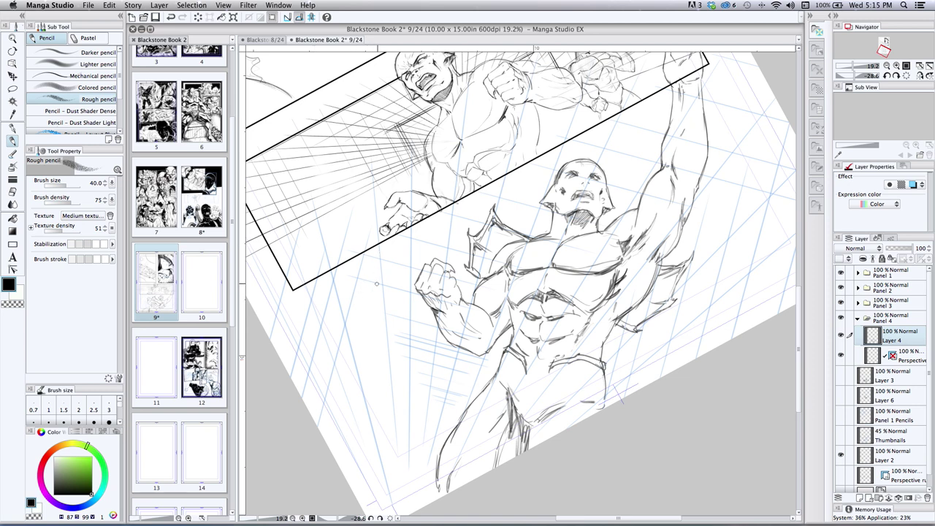
# Sketch an angular block structure along the perspective grid beside the figure's clenched fist
pyautogui.moveTo(374, 286)
pyautogui.mouseDown()
pyautogui.moveTo(320, 332)
pyautogui.moveTo(324, 316)
pyautogui.moveTo(308, 410)
pyautogui.mouseUp()
pyautogui.moveTo(319, 363)
pyautogui.mouseDown()
pyautogui.moveTo(330, 383)
pyautogui.moveTo(319, 429)
pyautogui.mouseUp()
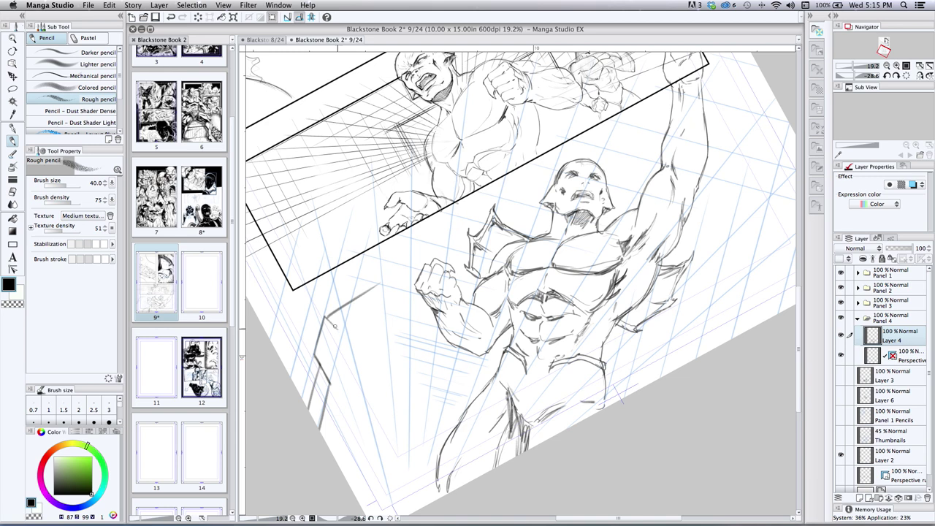
pyautogui.moveTo(344, 326)
pyautogui.mouseDown()
pyautogui.moveTo(383, 299)
pyautogui.moveTo(346, 324)
pyautogui.moveTo(384, 304)
pyautogui.mouseUp()
pyautogui.moveTo(330, 315); pyautogui.dragTo(333, 325)
# Set the Soft eraser to brush size 700 and brush density 26, and start fading the figure's pencil lines
pyautogui.click(11, 204)
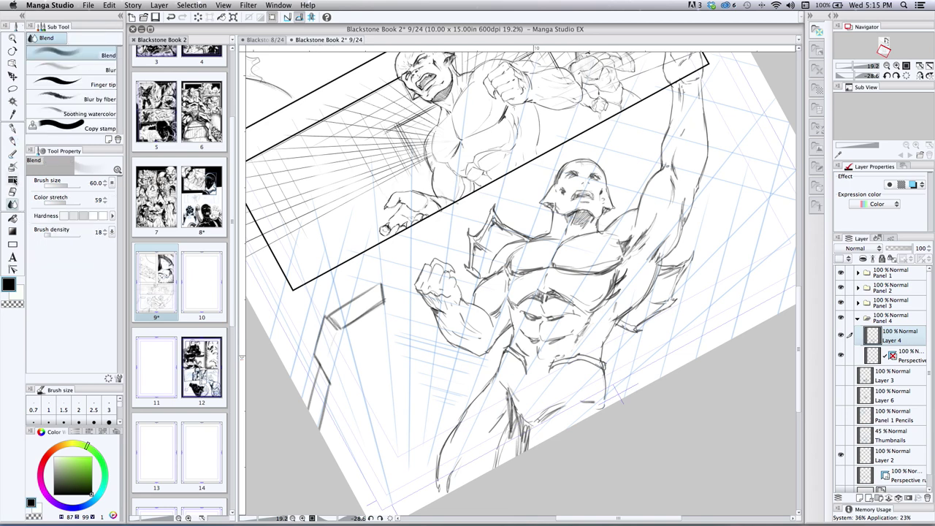
pyautogui.click(12, 191)
pyautogui.click(52, 217)
pyautogui.click(54, 217)
pyautogui.press(']')
pyautogui.press(']')
pyautogui.press(']')
pyautogui.press(']')
pyautogui.press(']')
pyautogui.press(']')
pyautogui.press(']')
pyautogui.press(']')
pyautogui.press(']')
pyautogui.press(']')
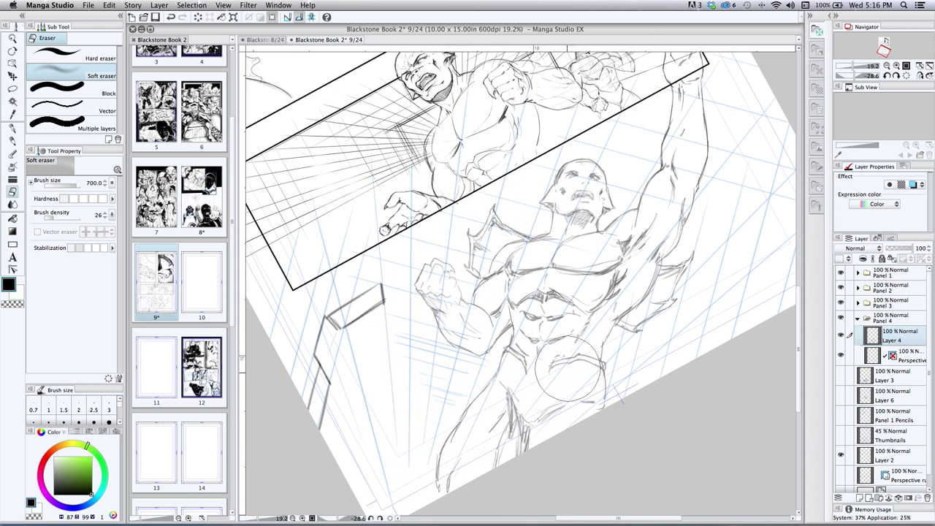
# Fade the figure's legs, raised arm and torso with the Soft eraser, reducing its brush size to 600
pyautogui.moveTo(524, 368)
pyautogui.mouseDown()
pyautogui.moveTo(499, 476)
pyautogui.moveTo(513, 458)
pyautogui.moveTo(515, 419)
pyautogui.moveTo(468, 409)
pyautogui.moveTo(453, 482)
pyautogui.mouseUp()
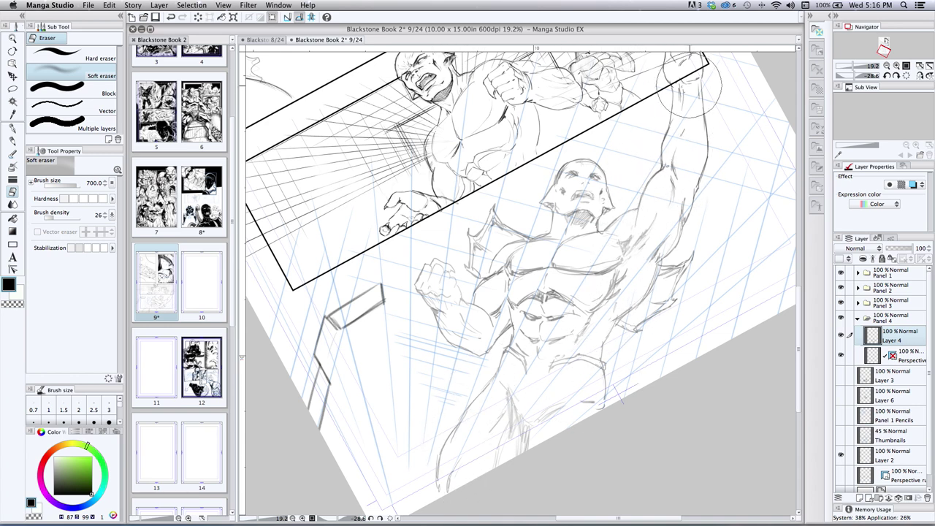
pyautogui.moveTo(678, 96); pyautogui.dragTo(650, 216)
pyautogui.moveTo(666, 149)
pyautogui.mouseDown()
pyautogui.moveTo(660, 254)
pyautogui.moveTo(621, 340)
pyautogui.mouseUp()
pyautogui.moveTo(677, 257); pyautogui.dragTo(614, 352)
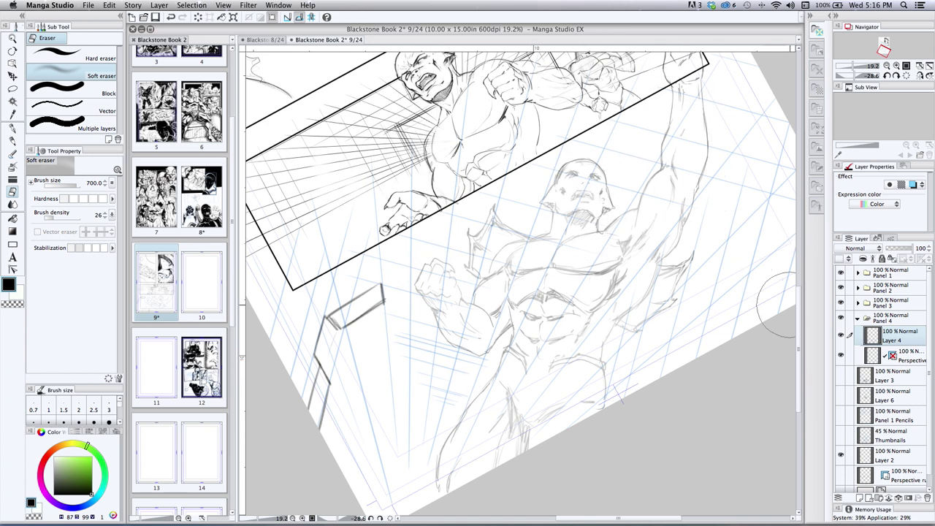
pyautogui.scroll(2, 798, 310)
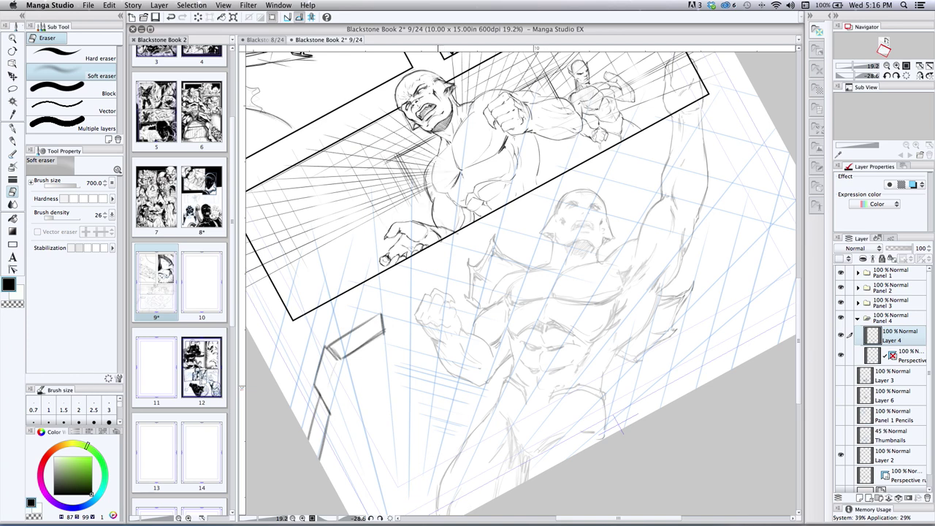
pyautogui.press('[')
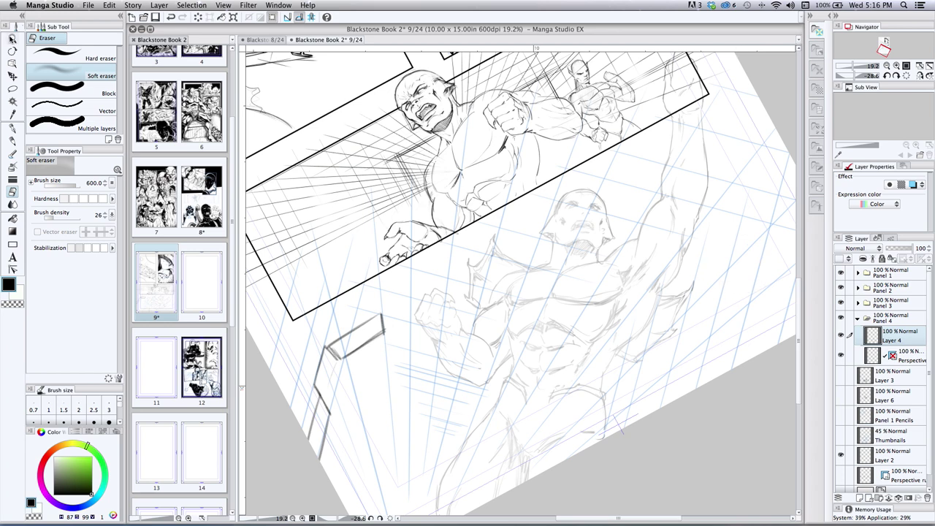
# Outline the underside of the bent forearm below the clenched fist with the Rough pencil at brush size 17
pyautogui.click(12, 38)
pyautogui.moveTo(406, 287); pyautogui.dragTo(396, 285)
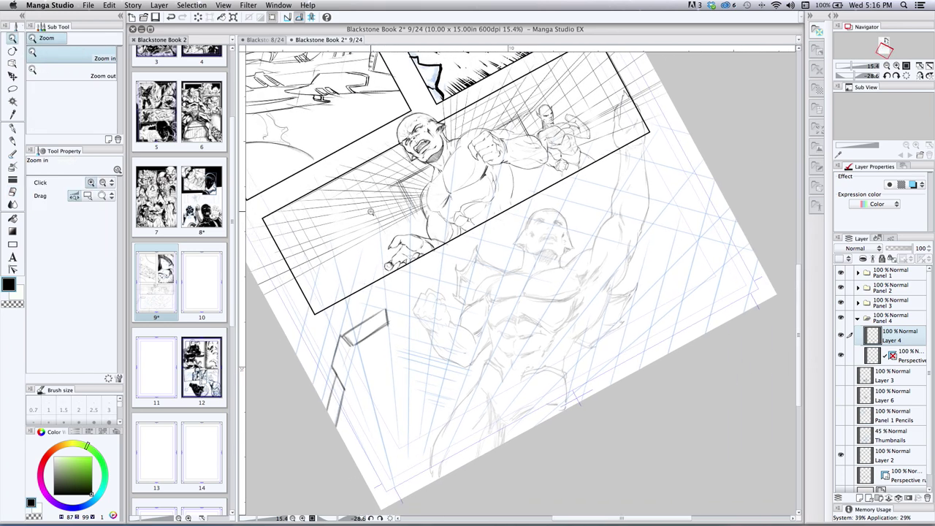
pyautogui.click(13, 142)
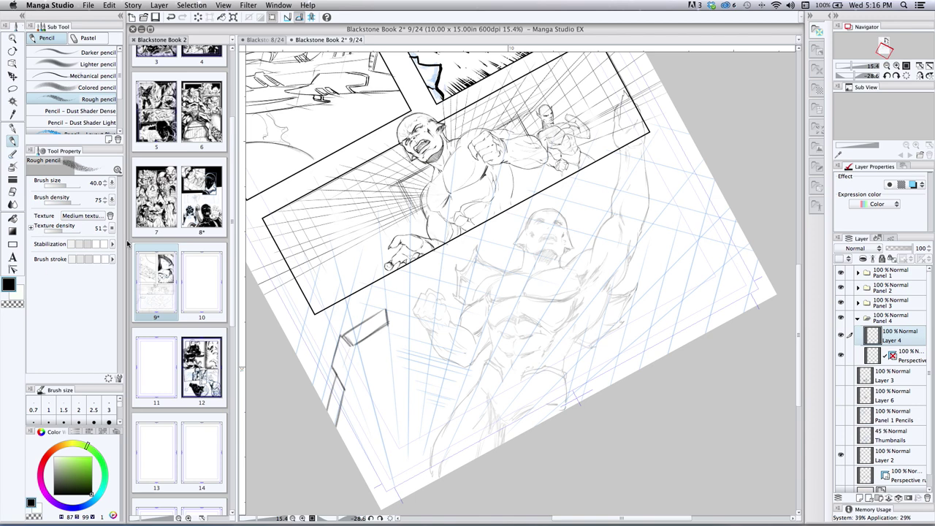
pyautogui.press('[')
pyautogui.press('[')
pyautogui.press('[')
pyautogui.moveTo(412, 312)
pyautogui.mouseDown()
pyautogui.moveTo(441, 319)
pyautogui.moveTo(417, 323)
pyautogui.moveTo(412, 314)
pyautogui.moveTo(440, 354)
pyautogui.moveTo(471, 361)
pyautogui.mouseUp()
# Outline the bent upper arm, both sides of the waist and the outer thigh over the faded sketch
pyautogui.press('/')
pyautogui.click(400, 351)
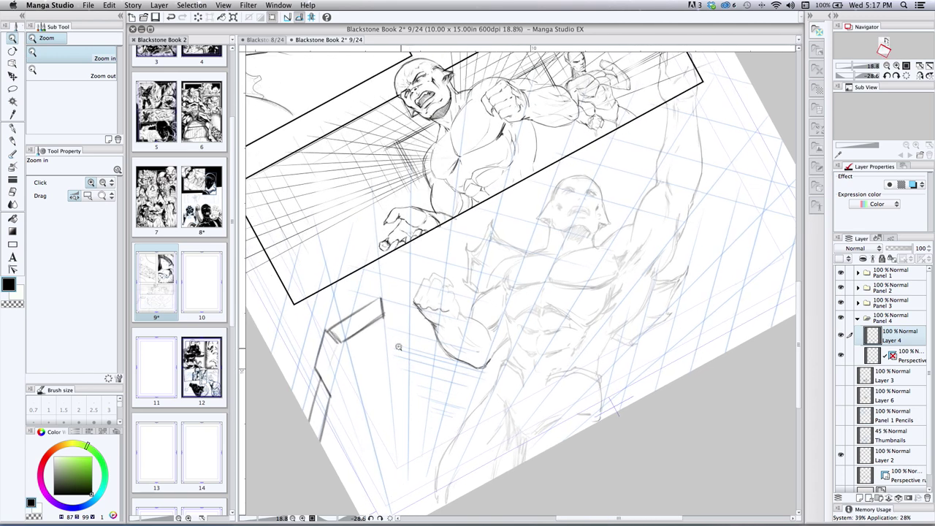
pyautogui.click(12, 140)
pyautogui.moveTo(492, 356)
pyautogui.mouseDown()
pyautogui.moveTo(497, 326)
pyautogui.moveTo(471, 315)
pyautogui.moveTo(494, 288)
pyautogui.mouseUp()
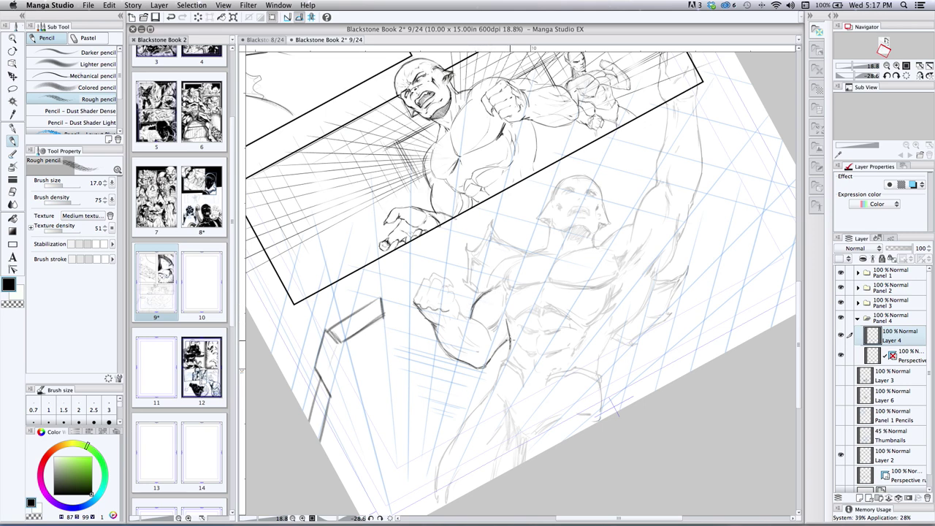
pyautogui.moveTo(501, 368)
pyautogui.mouseDown()
pyautogui.moveTo(439, 480)
pyautogui.moveTo(438, 507)
pyautogui.mouseUp()
pyautogui.moveTo(606, 344); pyautogui.dragTo(597, 413)
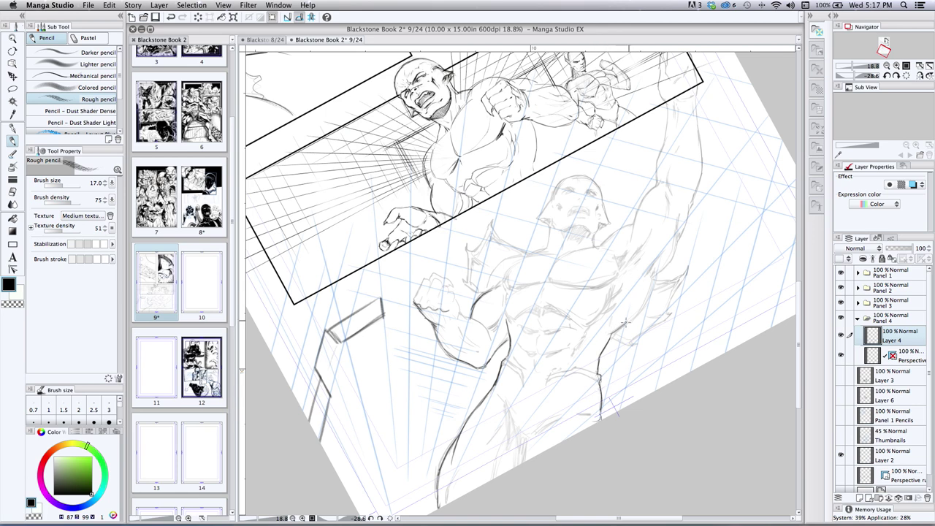
# Pencil the pectoral muscles, the rib arch, the torso's side and the raised arm's inner contour
pyautogui.moveTo(657, 183)
pyautogui.mouseDown()
pyautogui.moveTo(598, 247)
pyautogui.moveTo(606, 247)
pyautogui.moveTo(558, 257)
pyautogui.moveTo(546, 279)
pyautogui.moveTo(584, 287)
pyautogui.moveTo(601, 280)
pyautogui.moveTo(594, 287)
pyautogui.moveTo(619, 272)
pyautogui.mouseUp()
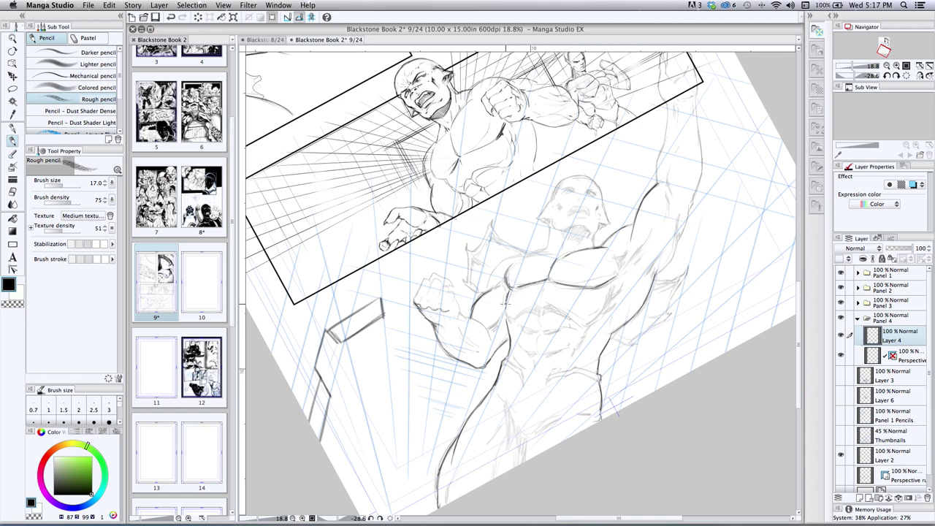
pyautogui.moveTo(541, 296)
pyautogui.mouseDown()
pyautogui.moveTo(524, 310)
pyautogui.moveTo(549, 301)
pyautogui.moveTo(590, 320)
pyautogui.moveTo(609, 291)
pyautogui.mouseUp()
pyautogui.moveTo(461, 308)
pyautogui.mouseDown()
pyautogui.moveTo(458, 322)
pyautogui.moveTo(460, 314)
pyautogui.moveTo(489, 333)
pyautogui.mouseUp()
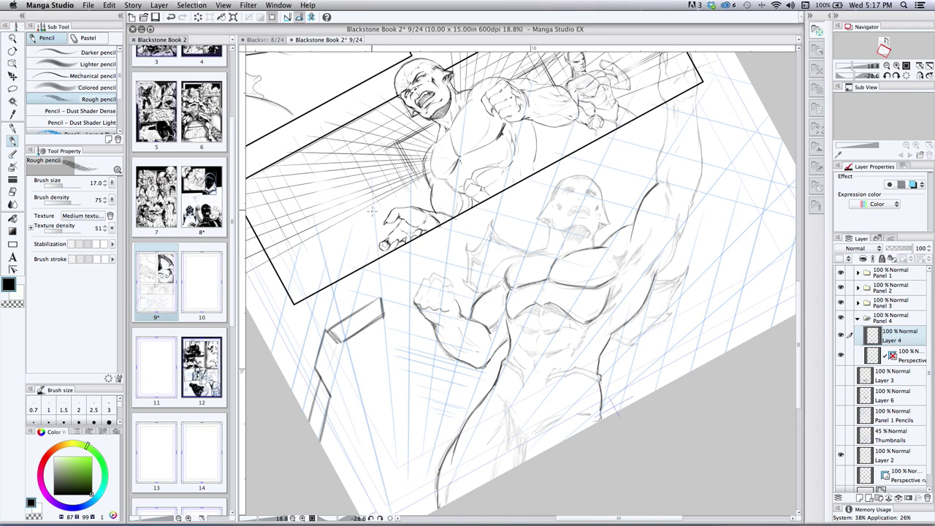
# Outline the shoulder, neck and armpit contours with the Rough pencil at brush size 15
pyautogui.click(13, 38)
pyautogui.click(560, 209)
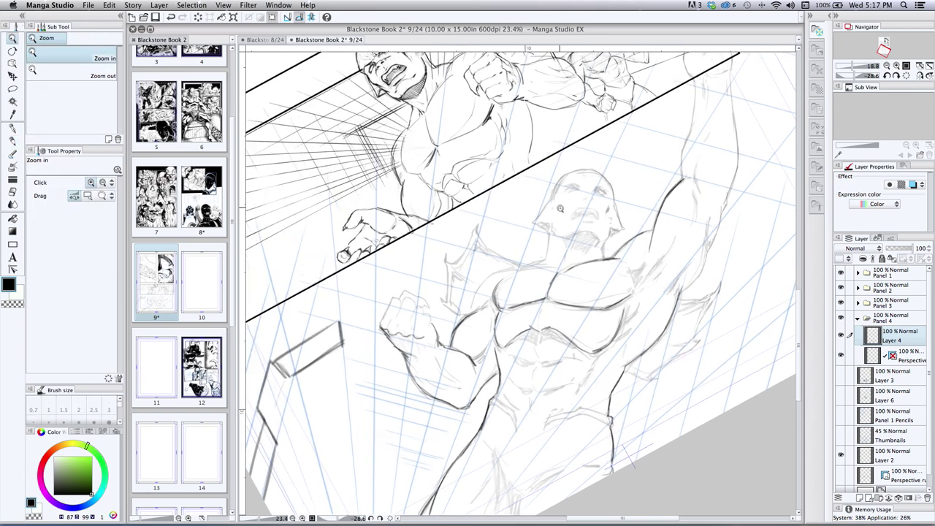
pyautogui.click(559, 192)
pyautogui.click(13, 140)
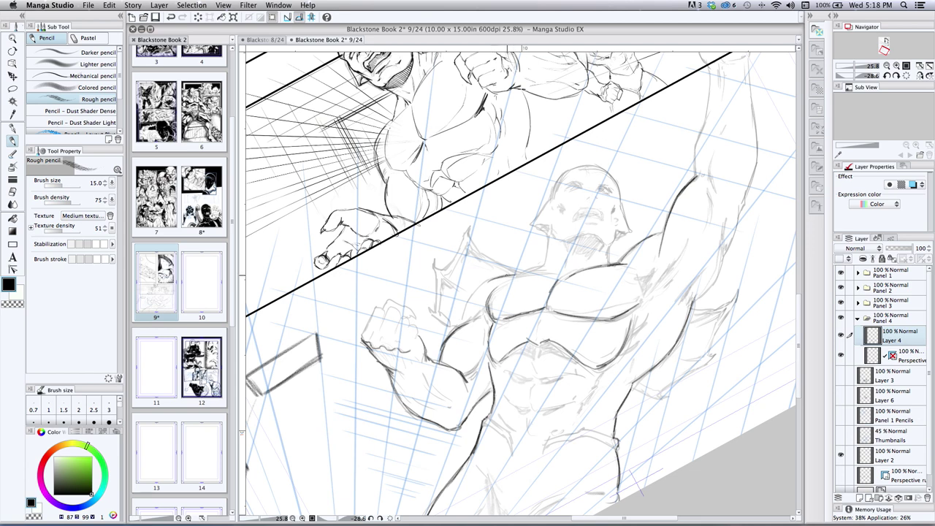
pyautogui.moveTo(486, 283)
pyautogui.mouseDown()
pyautogui.moveTo(472, 299)
pyautogui.moveTo(518, 274)
pyautogui.mouseUp()
pyautogui.moveTo(594, 263)
pyautogui.mouseDown()
pyautogui.moveTo(605, 244)
pyautogui.moveTo(645, 283)
pyautogui.moveTo(642, 297)
pyautogui.mouseUp()
pyautogui.moveTo(660, 254); pyautogui.dragTo(652, 274)
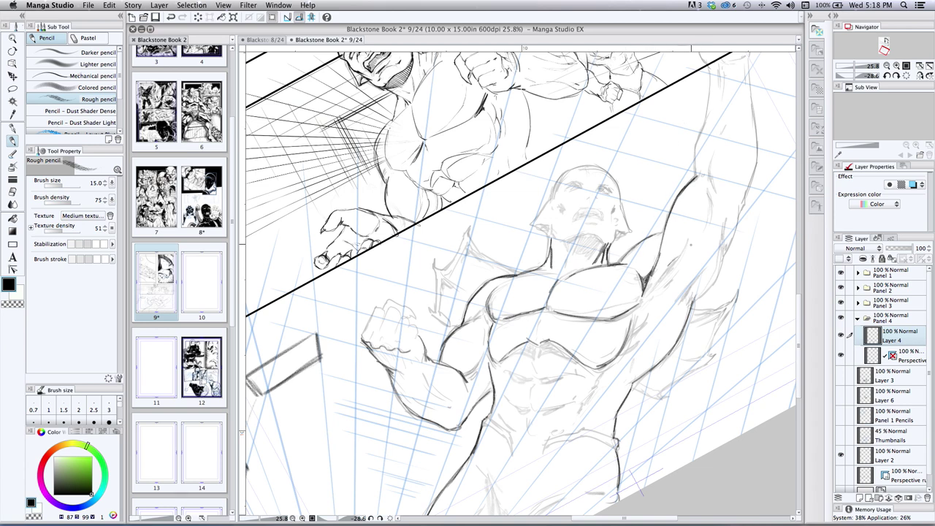
# Pencil the biceps, triceps and armpit muscle contours of the raised upper arm
pyautogui.moveTo(709, 190)
pyautogui.mouseDown()
pyautogui.moveTo(708, 222)
pyautogui.moveTo(695, 239)
pyautogui.mouseUp()
pyautogui.moveTo(653, 292)
pyautogui.mouseDown()
pyautogui.moveTo(667, 273)
pyautogui.moveTo(671, 302)
pyautogui.mouseUp()
pyautogui.moveTo(704, 266); pyautogui.dragTo(682, 298)
pyautogui.moveTo(690, 282)
pyautogui.mouseDown()
pyautogui.moveTo(683, 296)
pyautogui.moveTo(694, 302)
pyautogui.mouseUp()
pyautogui.moveTo(727, 252)
pyautogui.mouseDown()
pyautogui.moveTo(708, 291)
pyautogui.moveTo(720, 258)
pyautogui.mouseUp()
pyautogui.moveTo(722, 226)
pyautogui.mouseDown()
pyautogui.moveTo(720, 260)
pyautogui.moveTo(719, 241)
pyautogui.mouseUp()
pyautogui.moveTo(725, 205)
pyautogui.mouseDown()
pyautogui.moveTo(728, 252)
pyautogui.moveTo(733, 239)
pyautogui.mouseUp()
pyautogui.moveTo(745, 204); pyautogui.dragTo(737, 223)
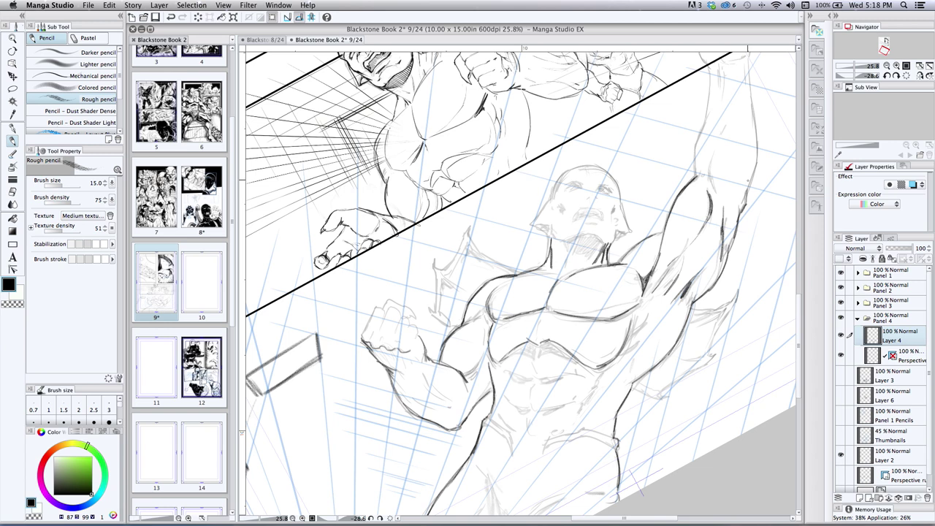
# Outline both sides of the raised forearm from the elbow up toward the panel 3 border
pyautogui.moveTo(714, 192); pyautogui.dragTo(714, 139)
pyautogui.moveTo(519, 214); pyautogui.dragTo(398, 276)
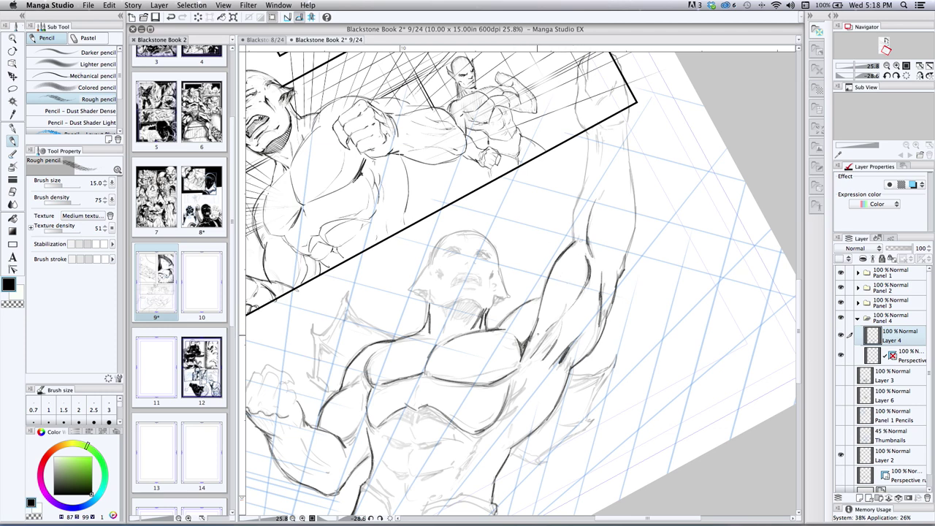
pyautogui.moveTo(573, 246)
pyautogui.mouseDown()
pyautogui.moveTo(588, 131)
pyautogui.moveTo(628, 148)
pyautogui.moveTo(635, 214)
pyautogui.mouseUp()
pyautogui.moveTo(630, 165); pyautogui.dragTo(636, 219)
pyautogui.moveTo(632, 187)
pyautogui.mouseDown()
pyautogui.moveTo(636, 234)
pyautogui.moveTo(621, 264)
pyautogui.mouseUp()
pyautogui.moveTo(634, 220); pyautogui.dragTo(619, 265)
# Darken the shoulder line between the neck and the raised arm, and touch up the chest's side contour
pyautogui.moveTo(496, 251); pyautogui.dragTo(527, 234)
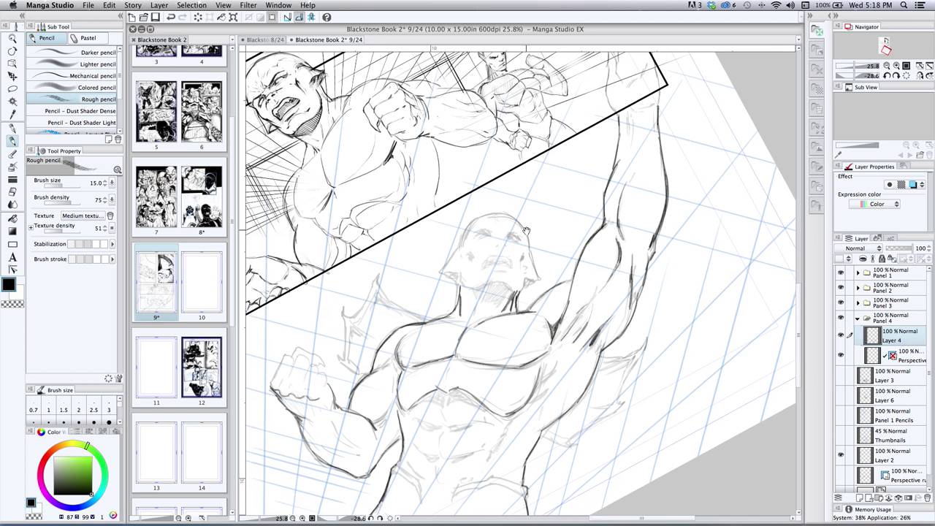
pyautogui.moveTo(567, 279); pyautogui.dragTo(532, 311)
pyautogui.moveTo(464, 294); pyautogui.dragTo(527, 239)
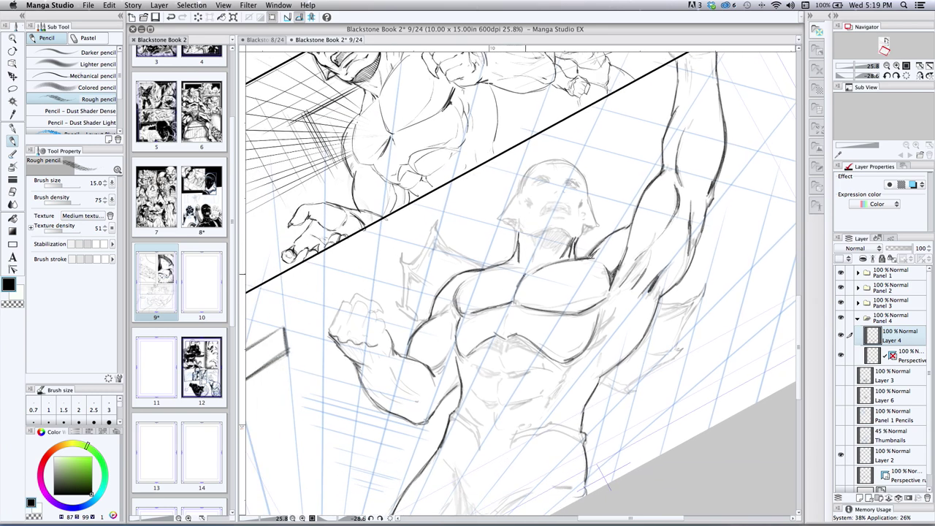
pyautogui.moveTo(603, 323)
pyautogui.mouseDown()
pyautogui.moveTo(593, 333)
pyautogui.moveTo(602, 328)
pyautogui.mouseUp()
# Pencil the abdomen's centre line and the contours of the abdominal muscles
pyautogui.moveTo(394, 330); pyautogui.dragTo(406, 324)
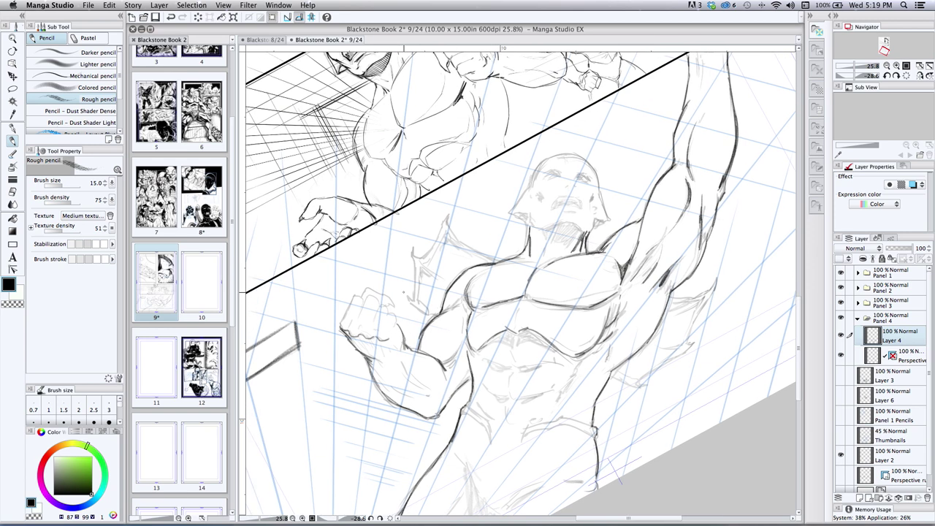
pyautogui.moveTo(514, 349)
pyautogui.mouseDown()
pyautogui.moveTo(515, 336)
pyautogui.moveTo(516, 364)
pyautogui.moveTo(561, 366)
pyautogui.mouseUp()
pyautogui.moveTo(504, 363)
pyautogui.mouseDown()
pyautogui.moveTo(486, 356)
pyautogui.moveTo(510, 395)
pyautogui.moveTo(549, 393)
pyautogui.moveTo(484, 384)
pyautogui.moveTo(508, 416)
pyautogui.moveTo(544, 415)
pyautogui.mouseUp()
pyautogui.moveTo(482, 399); pyautogui.dragTo(487, 412)
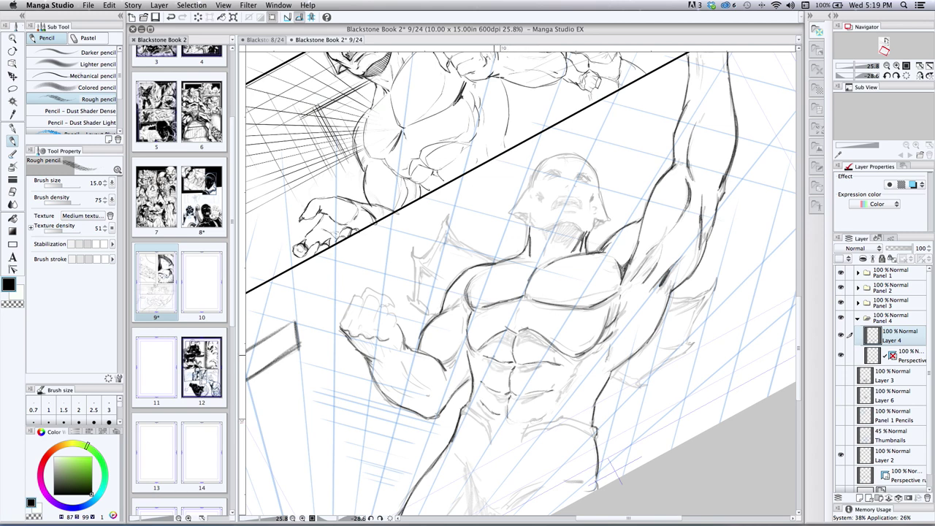
# Hatch the shadows beneath the rib arch and under the abdominal muscles
pyautogui.moveTo(485, 345); pyautogui.dragTo(519, 343)
pyautogui.moveTo(524, 329); pyautogui.dragTo(524, 342)
pyautogui.moveTo(528, 327); pyautogui.dragTo(528, 341)
pyautogui.moveTo(531, 328); pyautogui.dragTo(534, 344)
pyautogui.moveTo(539, 332); pyautogui.dragTo(539, 344)
pyautogui.moveTo(544, 333); pyautogui.dragTo(543, 343)
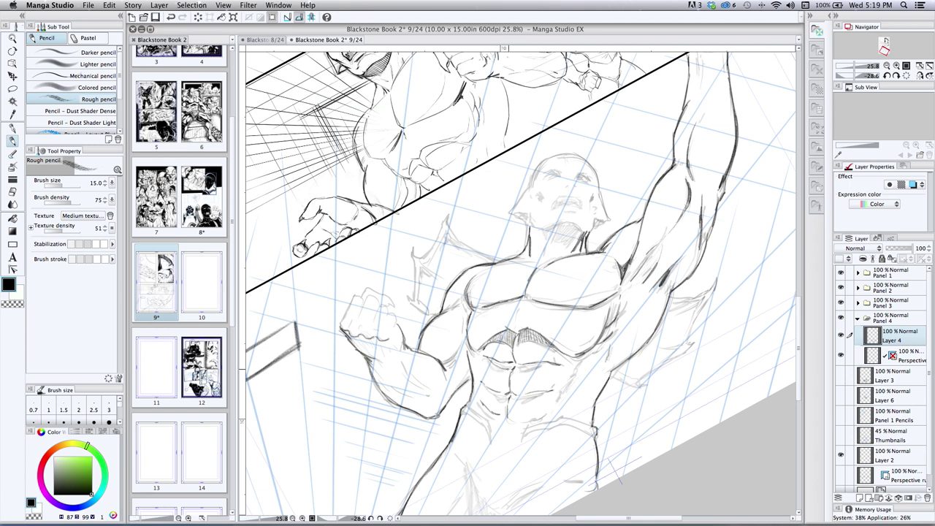
pyautogui.moveTo(493, 358)
pyautogui.mouseDown()
pyautogui.moveTo(502, 367)
pyautogui.moveTo(550, 364)
pyautogui.moveTo(529, 368)
pyautogui.mouseUp()
pyautogui.moveTo(487, 387); pyautogui.dragTo(496, 396)
pyautogui.moveTo(515, 400); pyautogui.dragTo(543, 393)
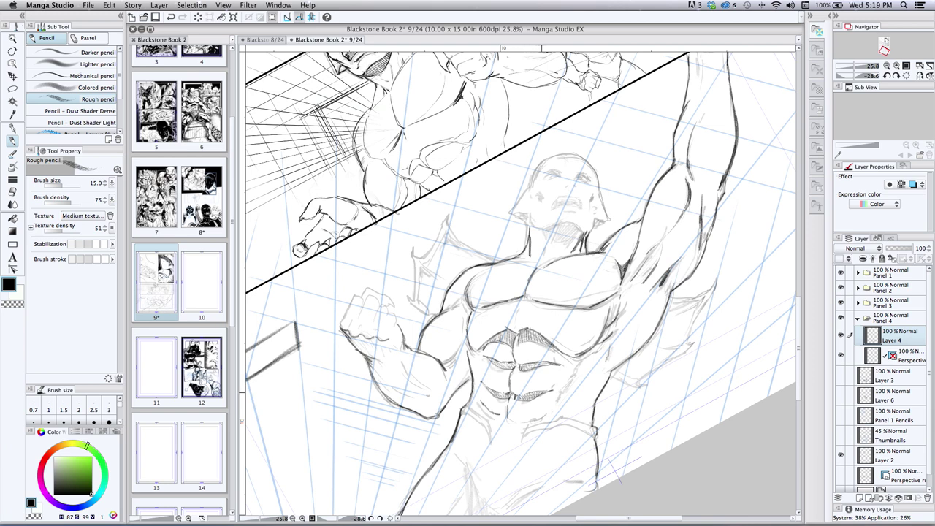
# Hatch the shadows along the outer chest below the raised arm and between the bent arm and the torso
pyautogui.moveTo(618, 295)
pyautogui.mouseDown()
pyautogui.moveTo(593, 314)
pyautogui.moveTo(547, 309)
pyautogui.moveTo(603, 324)
pyautogui.moveTo(617, 309)
pyautogui.moveTo(593, 351)
pyautogui.mouseUp()
pyautogui.moveTo(600, 346); pyautogui.dragTo(590, 352)
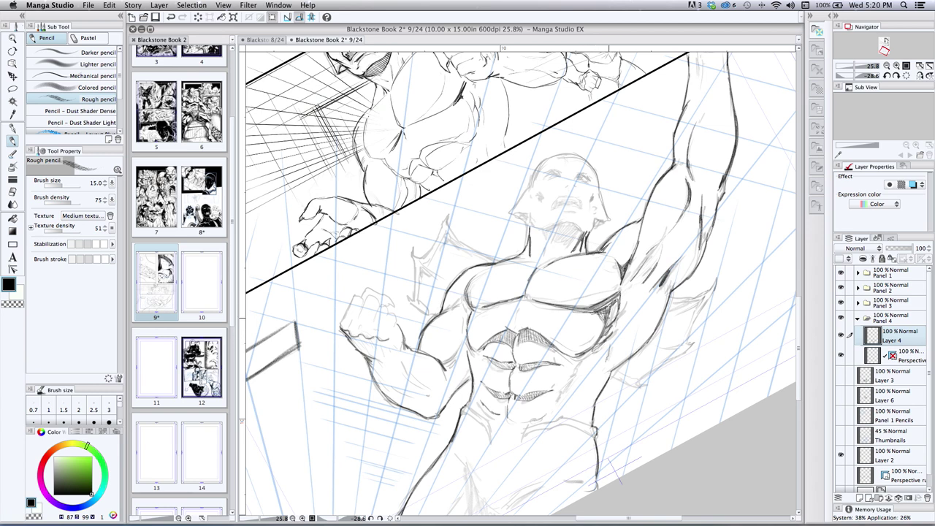
pyautogui.moveTo(463, 336)
pyautogui.mouseDown()
pyautogui.moveTo(452, 311)
pyautogui.moveTo(459, 300)
pyautogui.moveTo(462, 329)
pyautogui.mouseUp()
pyautogui.moveTo(466, 361); pyautogui.dragTo(458, 343)
pyautogui.moveTo(462, 389); pyautogui.dragTo(461, 360)
pyautogui.moveTo(468, 380)
pyautogui.mouseDown()
pyautogui.moveTo(465, 344)
pyautogui.moveTo(481, 357)
pyautogui.moveTo(477, 345)
pyautogui.mouseUp()
# Thicken and hatch the shadows along the lower edges of both pectoral muscles
pyautogui.moveTo(520, 300)
pyautogui.mouseDown()
pyautogui.moveTo(479, 314)
pyautogui.moveTo(501, 305)
pyautogui.mouseUp()
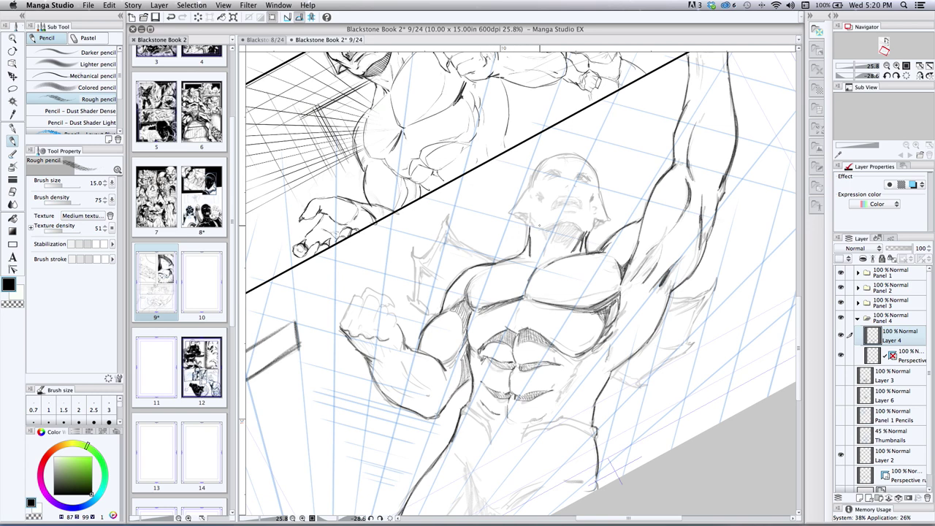
pyautogui.moveTo(616, 275)
pyautogui.mouseDown()
pyautogui.moveTo(583, 298)
pyautogui.moveTo(540, 302)
pyautogui.moveTo(594, 292)
pyautogui.mouseUp()
pyautogui.moveTo(611, 276); pyautogui.dragTo(596, 288)
pyautogui.moveTo(471, 290)
pyautogui.mouseDown()
pyautogui.moveTo(468, 298)
pyautogui.moveTo(494, 301)
pyautogui.mouseUp()
pyautogui.moveTo(524, 293); pyautogui.dragTo(514, 298)
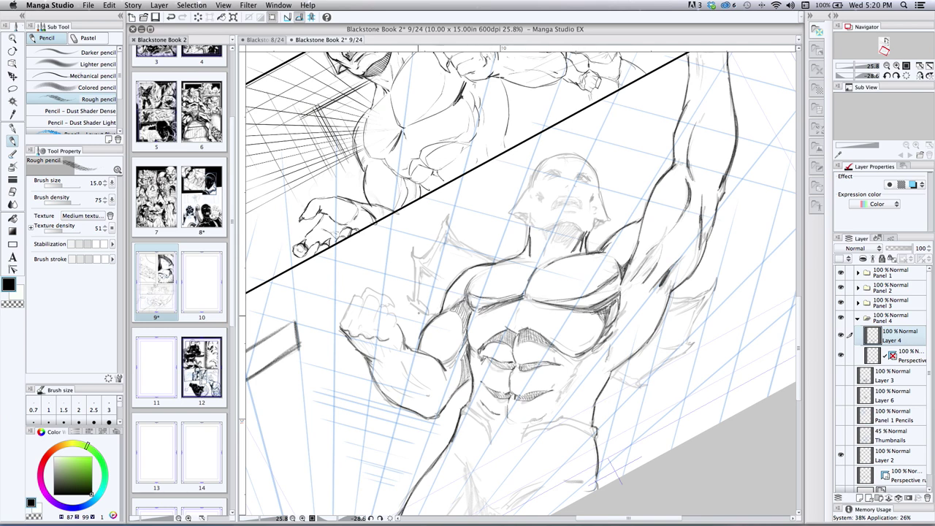
# Draw the ragged fur hem of the loincloth across the figure's thighs with short strokes
pyautogui.moveTo(404, 326); pyautogui.dragTo(410, 287)
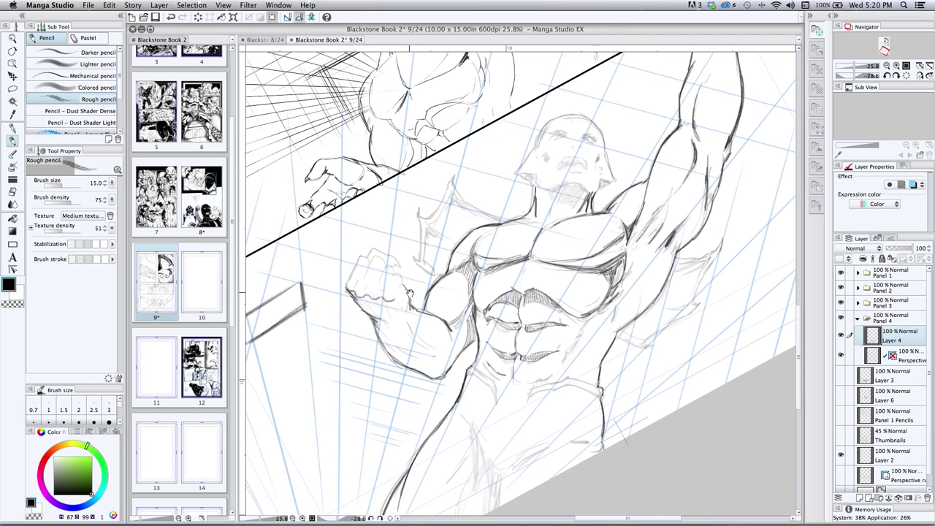
pyautogui.moveTo(453, 410)
pyautogui.mouseDown()
pyautogui.moveTo(454, 444)
pyautogui.moveTo(456, 434)
pyautogui.moveTo(477, 472)
pyautogui.mouseUp()
pyautogui.moveTo(482, 430)
pyautogui.mouseDown()
pyautogui.moveTo(488, 488)
pyautogui.moveTo(492, 479)
pyautogui.mouseUp()
pyautogui.moveTo(492, 448); pyautogui.dragTo(497, 492)
pyautogui.moveTo(499, 451)
pyautogui.mouseDown()
pyautogui.moveTo(502, 491)
pyautogui.moveTo(505, 482)
pyautogui.mouseUp()
pyautogui.moveTo(509, 445); pyautogui.dragTo(515, 469)
pyautogui.moveTo(517, 445); pyautogui.dragTo(522, 479)
pyautogui.moveTo(527, 447)
pyautogui.mouseDown()
pyautogui.moveTo(530, 473)
pyautogui.moveTo(554, 459)
pyautogui.mouseUp()
pyautogui.moveTo(556, 441)
pyautogui.mouseDown()
pyautogui.moveTo(561, 456)
pyautogui.moveTo(575, 444)
pyautogui.mouseUp()
pyautogui.moveTo(577, 423)
pyautogui.mouseDown()
pyautogui.moveTo(586, 450)
pyautogui.moveTo(592, 443)
pyautogui.mouseUp()
pyautogui.moveTo(593, 430); pyautogui.dragTo(599, 448)
pyautogui.moveTo(603, 429); pyautogui.dragTo(606, 442)
# Add short fur strokes along the loincloth's waistline and extra strands at its hem
pyautogui.moveTo(456, 400)
pyautogui.mouseDown()
pyautogui.moveTo(445, 423)
pyautogui.moveTo(441, 416)
pyautogui.mouseUp()
pyautogui.moveTo(466, 374)
pyautogui.mouseDown()
pyautogui.moveTo(457, 388)
pyautogui.moveTo(485, 395)
pyautogui.mouseUp()
pyautogui.moveTo(493, 387)
pyautogui.mouseDown()
pyautogui.moveTo(488, 398)
pyautogui.moveTo(517, 406)
pyautogui.mouseUp()
pyautogui.moveTo(526, 390)
pyautogui.mouseDown()
pyautogui.moveTo(520, 407)
pyautogui.moveTo(525, 401)
pyautogui.mouseUp()
pyautogui.moveTo(538, 392)
pyautogui.mouseDown()
pyautogui.moveTo(532, 402)
pyautogui.moveTo(549, 395)
pyautogui.mouseUp()
pyautogui.moveTo(560, 388)
pyautogui.mouseDown()
pyautogui.moveTo(553, 395)
pyautogui.moveTo(575, 397)
pyautogui.mouseUp()
pyautogui.moveTo(590, 390)
pyautogui.mouseDown()
pyautogui.moveTo(584, 401)
pyautogui.moveTo(600, 406)
pyautogui.moveTo(607, 439)
pyautogui.moveTo(597, 445)
pyautogui.moveTo(594, 433)
pyautogui.mouseUp()
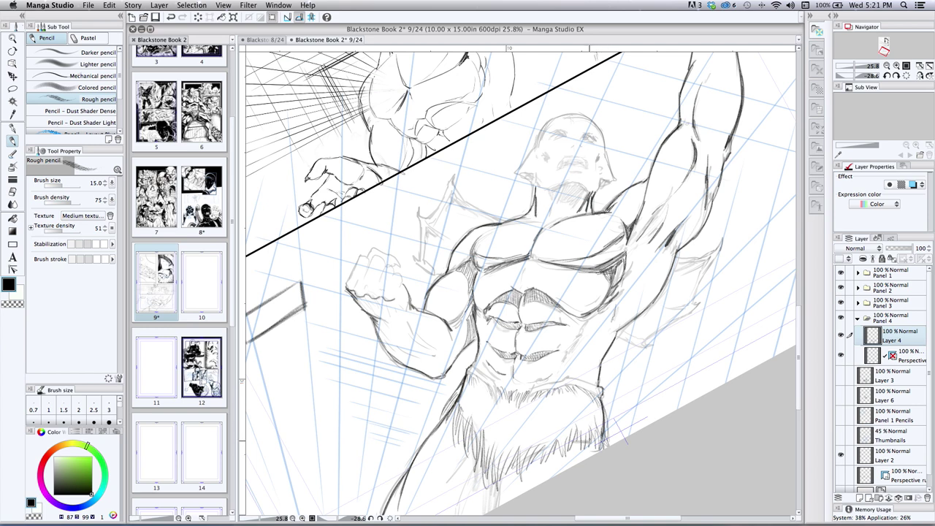
pyautogui.moveTo(493, 483); pyautogui.dragTo(497, 495)
pyautogui.moveTo(490, 455); pyautogui.dragTo(494, 477)
pyautogui.moveTo(474, 430); pyautogui.dragTo(478, 454)
# Outline the clenched fist with its knuckles, folded fingers and wrist
pyautogui.moveTo(347, 282); pyautogui.dragTo(359, 257)
pyautogui.moveTo(403, 289); pyautogui.dragTo(409, 312)
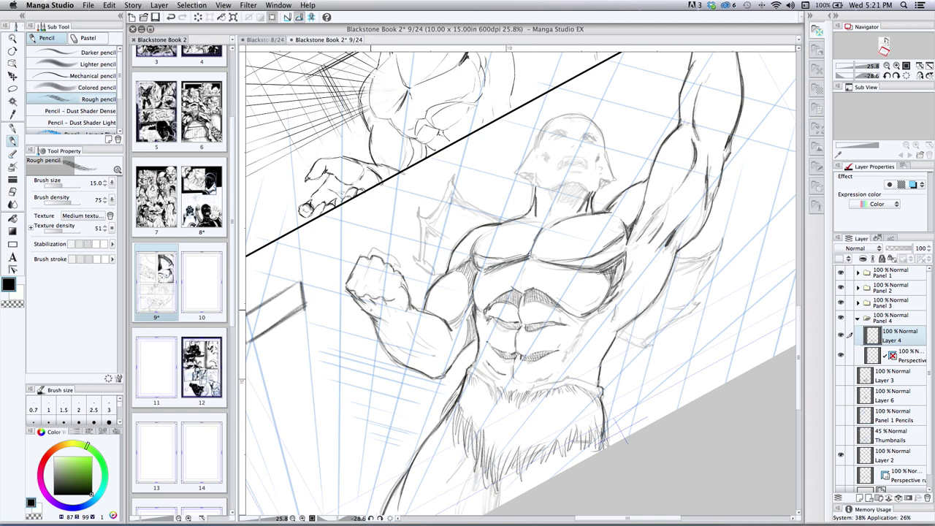
pyautogui.moveTo(381, 267)
pyautogui.mouseDown()
pyautogui.moveTo(377, 285)
pyautogui.moveTo(365, 276)
pyautogui.moveTo(374, 248)
pyautogui.moveTo(401, 266)
pyautogui.mouseUp()
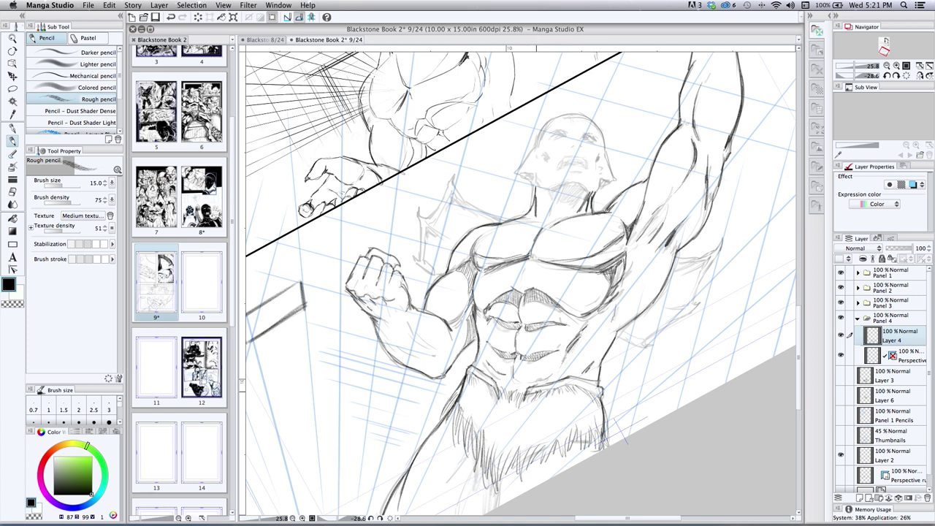
# Finish the waistband's edge and fill the fur loincloth and its sides with long vertical strokes
pyautogui.moveTo(577, 385); pyautogui.dragTo(598, 392)
pyautogui.moveTo(465, 392); pyautogui.dragTo(474, 431)
pyautogui.moveTo(485, 408)
pyautogui.mouseDown()
pyautogui.moveTo(494, 480)
pyautogui.moveTo(507, 484)
pyautogui.mouseUp()
pyautogui.moveTo(523, 443); pyautogui.dragTo(522, 461)
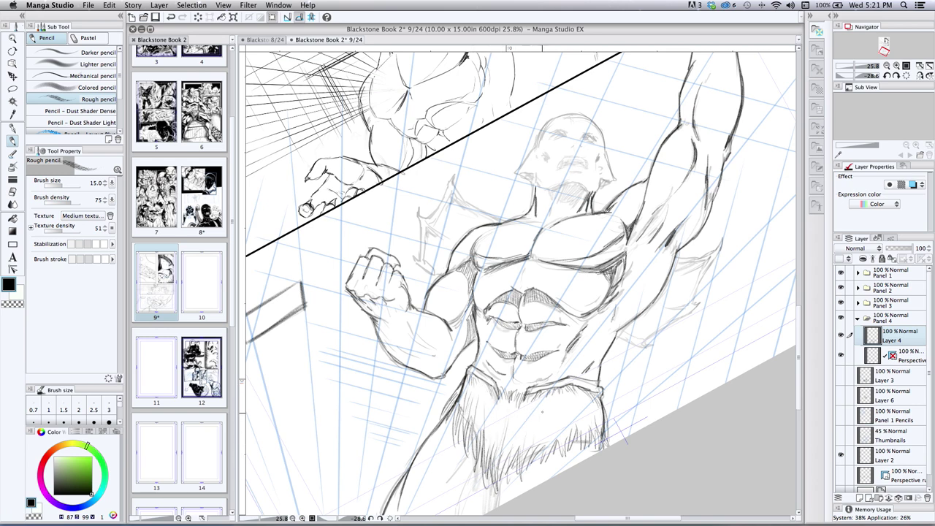
pyautogui.moveTo(558, 406)
pyautogui.mouseDown()
pyautogui.moveTo(549, 452)
pyautogui.moveTo(571, 441)
pyautogui.mouseUp()
pyautogui.moveTo(595, 400)
pyautogui.mouseDown()
pyautogui.moveTo(587, 435)
pyautogui.moveTo(598, 446)
pyautogui.moveTo(598, 422)
pyautogui.mouseUp()
pyautogui.moveTo(609, 405); pyautogui.dragTo(603, 437)
pyautogui.moveTo(605, 392); pyautogui.dragTo(599, 412)
pyautogui.moveTo(465, 381)
pyautogui.mouseDown()
pyautogui.moveTo(452, 402)
pyautogui.moveTo(465, 403)
pyautogui.mouseUp()
pyautogui.moveTo(474, 384); pyautogui.dragTo(457, 422)
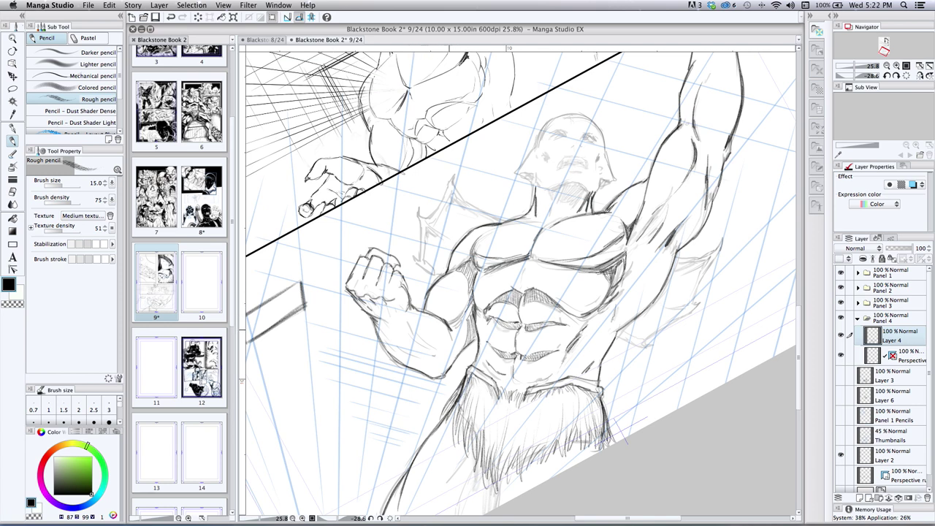
# Outline the spiked, webbed fin behind the bent arm's shoulder and darken the adjoining shoulder line
pyautogui.moveTo(457, 326); pyautogui.dragTo(452, 323)
pyautogui.moveTo(453, 183); pyautogui.dragTo(498, 219)
pyautogui.moveTo(453, 175)
pyautogui.mouseDown()
pyautogui.moveTo(421, 260)
pyautogui.moveTo(415, 255)
pyautogui.moveTo(441, 275)
pyautogui.mouseUp()
pyautogui.moveTo(451, 192)
pyautogui.mouseDown()
pyautogui.moveTo(483, 217)
pyautogui.moveTo(454, 197)
pyautogui.moveTo(430, 223)
pyautogui.moveTo(453, 242)
pyautogui.mouseUp()
pyautogui.moveTo(425, 228)
pyautogui.mouseDown()
pyautogui.moveTo(435, 234)
pyautogui.moveTo(425, 245)
pyautogui.moveTo(433, 272)
pyautogui.mouseUp()
pyautogui.moveTo(499, 212)
pyautogui.mouseDown()
pyautogui.moveTo(509, 224)
pyautogui.moveTo(544, 226)
pyautogui.mouseUp()
pyautogui.moveTo(484, 232); pyautogui.dragTo(523, 220)
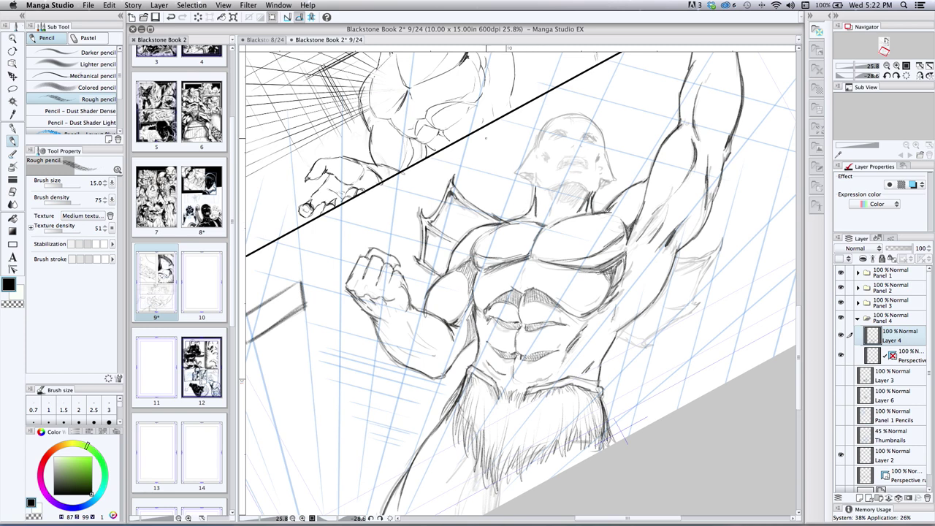
# Outline the head with its jaw and pointed ears, and mark the cheek shadows
pyautogui.moveTo(534, 173)
pyautogui.mouseDown()
pyautogui.moveTo(539, 187)
pyautogui.moveTo(601, 188)
pyautogui.mouseUp()
pyautogui.moveTo(532, 150)
pyautogui.mouseDown()
pyautogui.moveTo(517, 174)
pyautogui.moveTo(538, 176)
pyautogui.mouseUp()
pyautogui.moveTo(603, 155)
pyautogui.mouseDown()
pyautogui.moveTo(616, 181)
pyautogui.moveTo(600, 176)
pyautogui.mouseUp()
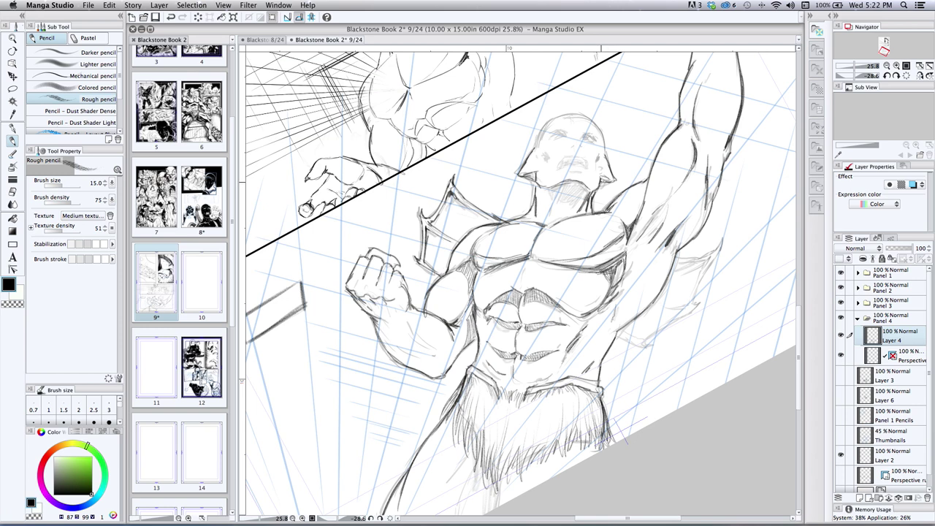
pyautogui.moveTo(533, 150)
pyautogui.mouseDown()
pyautogui.moveTo(559, 117)
pyautogui.moveTo(600, 133)
pyautogui.moveTo(605, 157)
pyautogui.moveTo(543, 162)
pyautogui.mouseUp()
pyautogui.moveTo(599, 156); pyautogui.dragTo(598, 164)
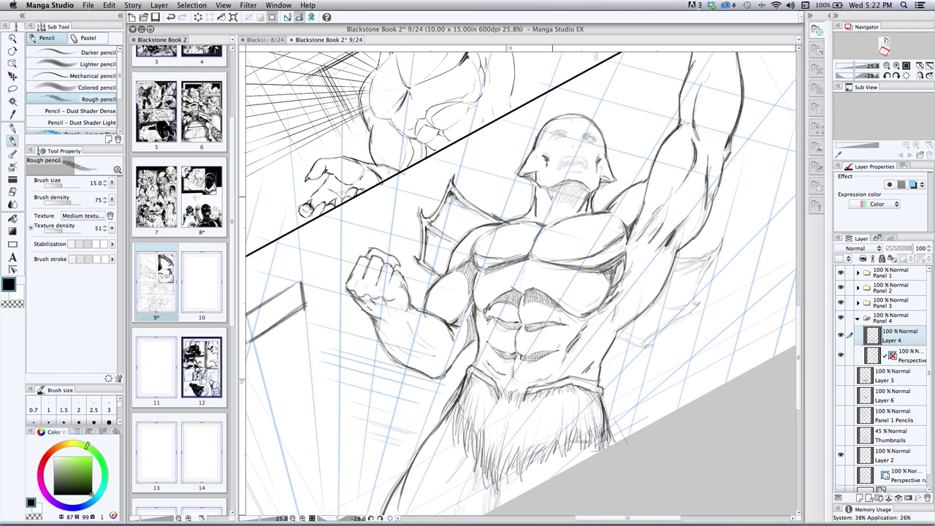
# Hatch the shadow on the neck under the chin and pencil the eyes, brows and nose
pyautogui.moveTo(568, 209); pyautogui.dragTo(587, 192)
pyautogui.moveTo(562, 184)
pyautogui.mouseDown()
pyautogui.moveTo(561, 206)
pyautogui.moveTo(569, 207)
pyautogui.mouseUp()
pyautogui.moveTo(574, 183); pyautogui.dragTo(574, 208)
pyautogui.moveTo(578, 184); pyautogui.dragTo(577, 204)
pyautogui.moveTo(582, 184)
pyautogui.mouseDown()
pyautogui.moveTo(581, 204)
pyautogui.moveTo(590, 187)
pyautogui.mouseUp()
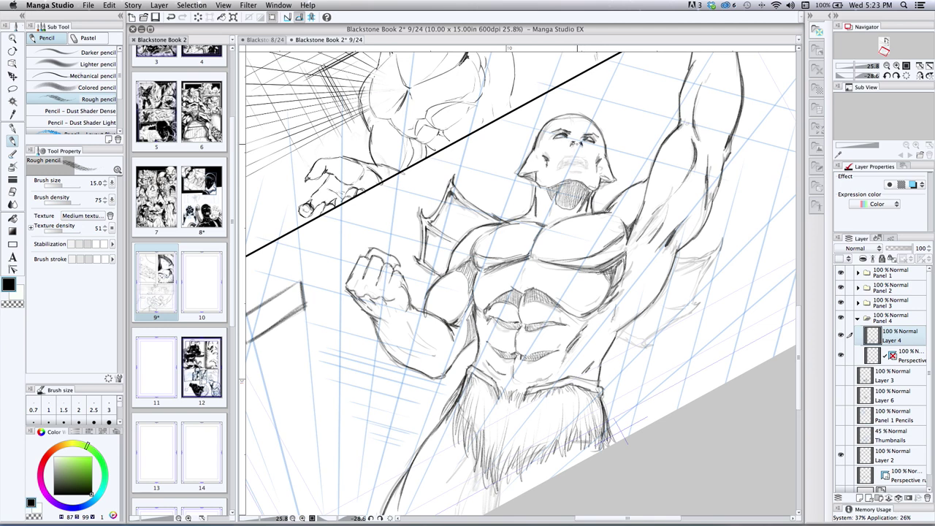
# Draw the open, shouting mouth and shade its interior and lower lip
pyautogui.moveTo(563, 156)
pyautogui.mouseDown()
pyautogui.moveTo(577, 155)
pyautogui.moveTo(558, 164)
pyautogui.mouseUp()
pyautogui.moveTo(586, 165); pyautogui.dragTo(568, 165)
pyautogui.moveTo(572, 159); pyautogui.dragTo(568, 166)
pyautogui.moveTo(579, 157); pyautogui.dragTo(574, 166)
pyautogui.moveTo(583, 162)
pyautogui.mouseDown()
pyautogui.moveTo(573, 165)
pyautogui.moveTo(597, 169)
pyautogui.mouseUp()
pyautogui.moveTo(599, 163); pyautogui.dragTo(581, 170)
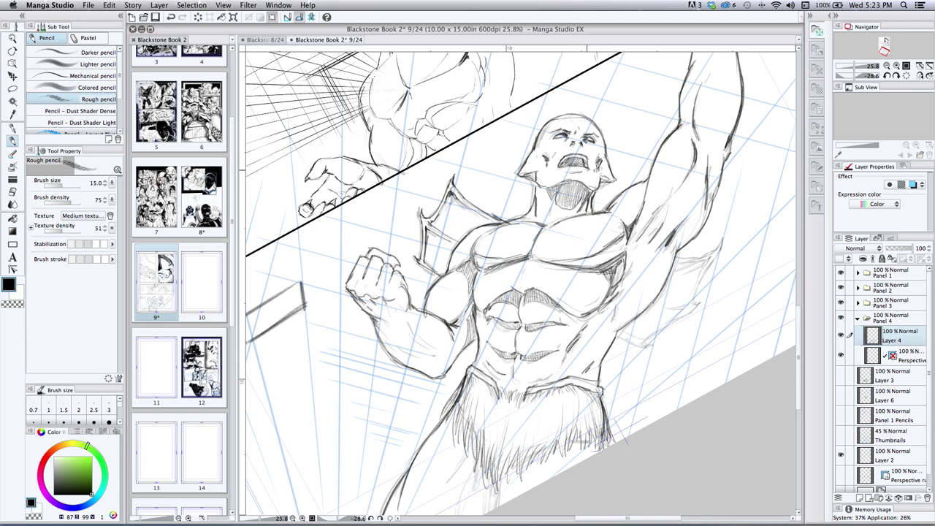
# Add detail strokes to both pointed ears and shade the side of the neck
pyautogui.moveTo(523, 172); pyautogui.dragTo(538, 175)
pyautogui.moveTo(600, 185)
pyautogui.mouseDown()
pyautogui.moveTo(609, 177)
pyautogui.moveTo(609, 187)
pyautogui.mouseUp()
pyautogui.moveTo(527, 178); pyautogui.dragTo(548, 220)
# Hatch the shadow along the underside of the bent forearm from the wrist to the elbow
pyautogui.moveTo(384, 312)
pyautogui.mouseDown()
pyautogui.moveTo(398, 314)
pyautogui.moveTo(371, 319)
pyautogui.moveTo(387, 336)
pyautogui.moveTo(379, 350)
pyautogui.moveTo(387, 335)
pyautogui.moveTo(393, 354)
pyautogui.moveTo(429, 371)
pyautogui.moveTo(407, 366)
pyautogui.mouseUp()
pyautogui.moveTo(417, 347); pyautogui.dragTo(402, 359)
pyautogui.moveTo(430, 352); pyautogui.dragTo(414, 360)
pyautogui.moveTo(436, 355); pyautogui.dragTo(424, 358)
pyautogui.moveTo(439, 348); pyautogui.dragTo(396, 361)
pyautogui.moveTo(400, 327)
pyautogui.mouseDown()
pyautogui.moveTo(383, 347)
pyautogui.moveTo(437, 356)
pyautogui.moveTo(414, 346)
pyautogui.mouseUp()
pyautogui.moveTo(404, 338)
pyautogui.mouseDown()
pyautogui.moveTo(439, 364)
pyautogui.moveTo(418, 371)
pyautogui.mouseUp()
pyautogui.moveTo(399, 330)
pyautogui.mouseDown()
pyautogui.moveTo(387, 347)
pyautogui.moveTo(399, 364)
pyautogui.mouseUp()
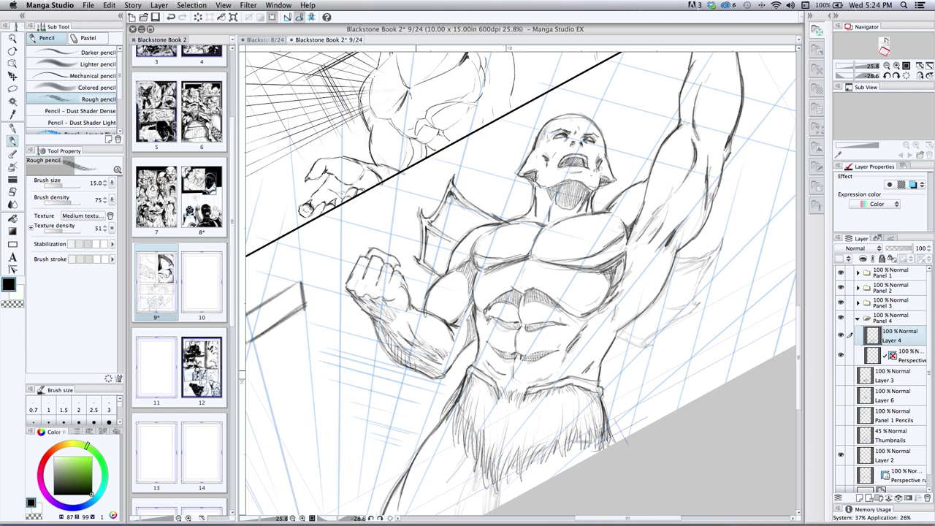
pyautogui.moveTo(372, 322); pyautogui.dragTo(379, 333)
pyautogui.moveTo(424, 361); pyautogui.dragTo(434, 367)
# Shade the clenched fingers and hatch the bent upper arm from the elbow up to the armpit
pyautogui.moveTo(382, 265); pyautogui.dragTo(378, 277)
pyautogui.moveTo(450, 317)
pyautogui.mouseDown()
pyautogui.moveTo(445, 325)
pyautogui.moveTo(456, 317)
pyautogui.moveTo(464, 337)
pyautogui.moveTo(456, 356)
pyautogui.mouseUp()
pyautogui.moveTo(465, 268); pyautogui.dragTo(464, 292)
pyautogui.moveTo(470, 278); pyautogui.dragTo(466, 297)
pyautogui.moveTo(469, 287); pyautogui.dragTo(458, 310)
pyautogui.moveTo(464, 301); pyautogui.dragTo(461, 319)
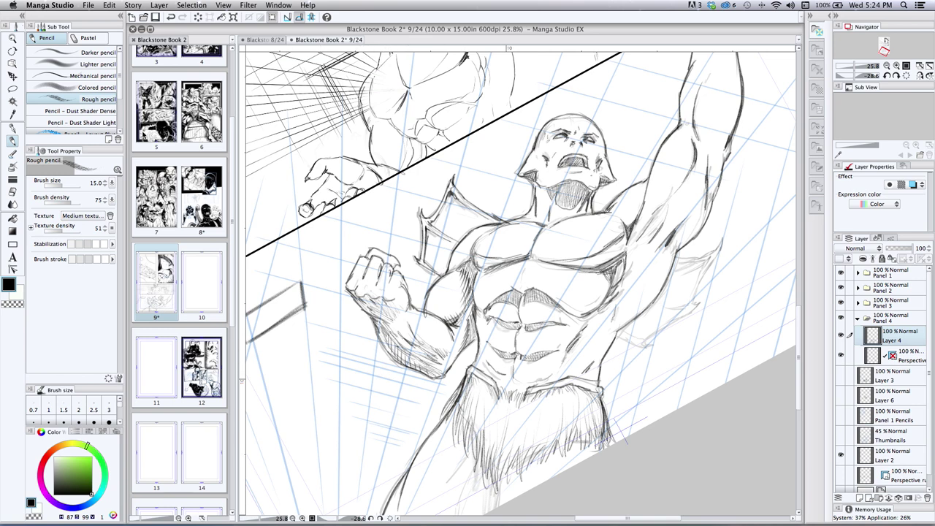
pyautogui.click(12, 38)
pyautogui.moveTo(340, 276); pyautogui.dragTo(321, 295)
pyautogui.click(310, 296)
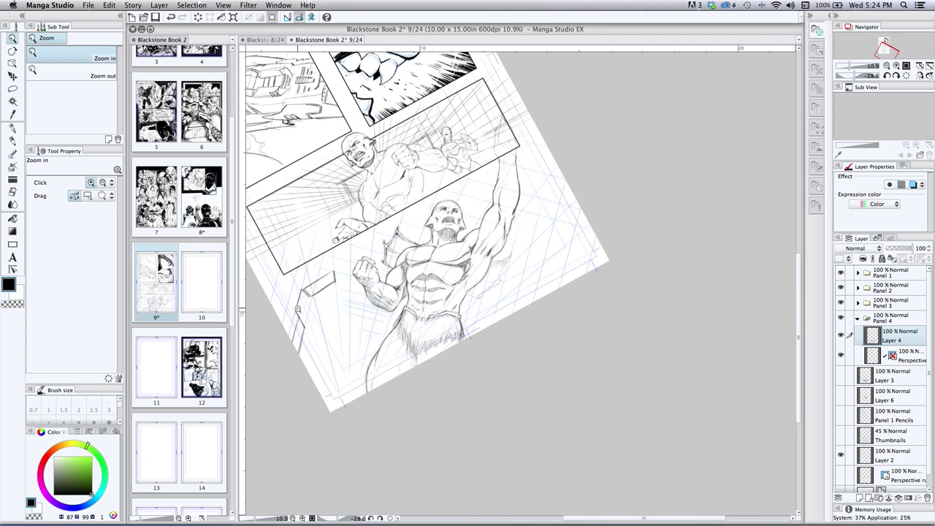
# Pencil the angular, double-edged upper frame of the background structure behind the clenched fist, following the perspective grid
pyautogui.click(12, 141)
pyautogui.moveTo(295, 288); pyautogui.dragTo(290, 312)
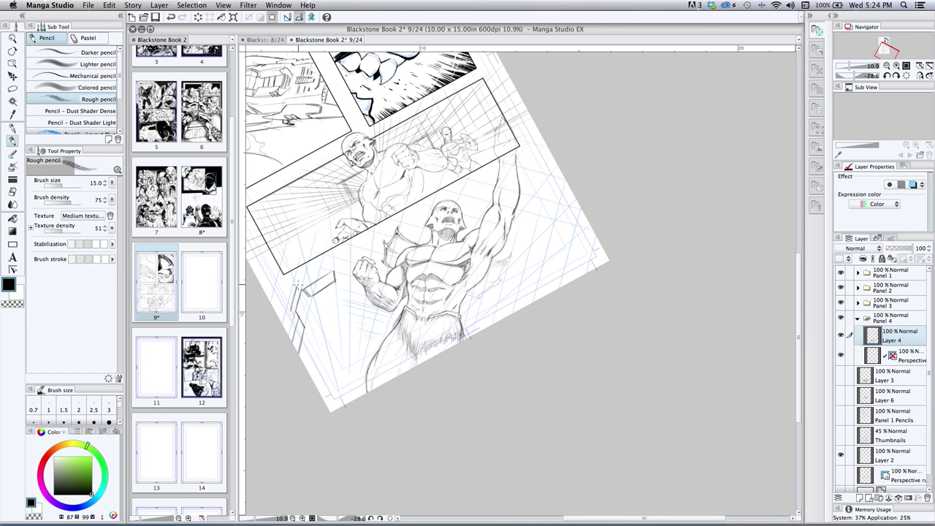
pyautogui.moveTo(304, 282)
pyautogui.mouseDown()
pyautogui.moveTo(321, 271)
pyautogui.moveTo(364, 292)
pyautogui.moveTo(354, 289)
pyautogui.moveTo(365, 292)
pyautogui.moveTo(356, 279)
pyautogui.mouseUp()
pyautogui.moveTo(335, 272)
pyautogui.mouseDown()
pyautogui.moveTo(370, 292)
pyautogui.moveTo(357, 267)
pyautogui.moveTo(335, 313)
pyautogui.moveTo(347, 312)
pyautogui.moveTo(294, 321)
pyautogui.moveTo(290, 335)
pyautogui.mouseUp()
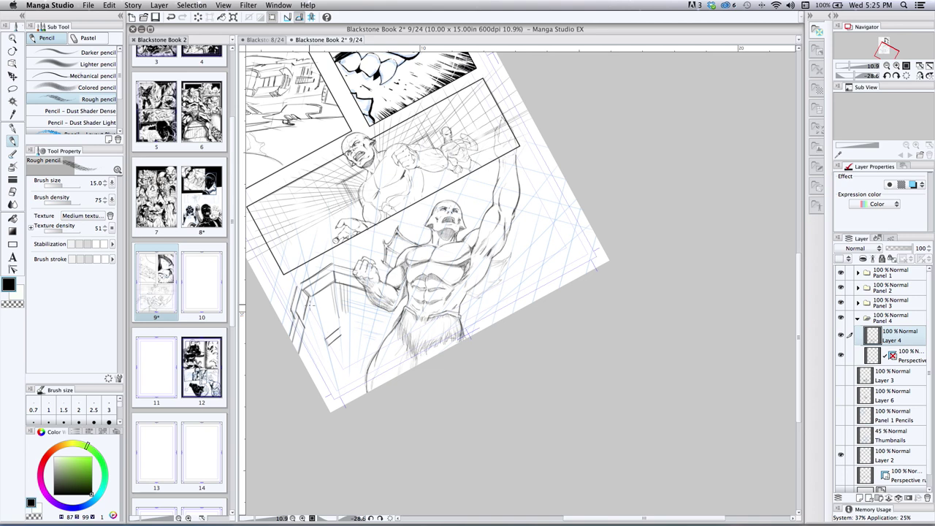
# Pencil the lower double-edged frame of the background structure, running back toward the figure's waist
pyautogui.moveTo(327, 347)
pyautogui.mouseDown()
pyautogui.moveTo(319, 361)
pyautogui.moveTo(338, 333)
pyautogui.moveTo(383, 337)
pyautogui.moveTo(376, 342)
pyautogui.mouseUp()
pyautogui.moveTo(348, 328)
pyautogui.mouseDown()
pyautogui.moveTo(381, 336)
pyautogui.moveTo(376, 343)
pyautogui.mouseUp()
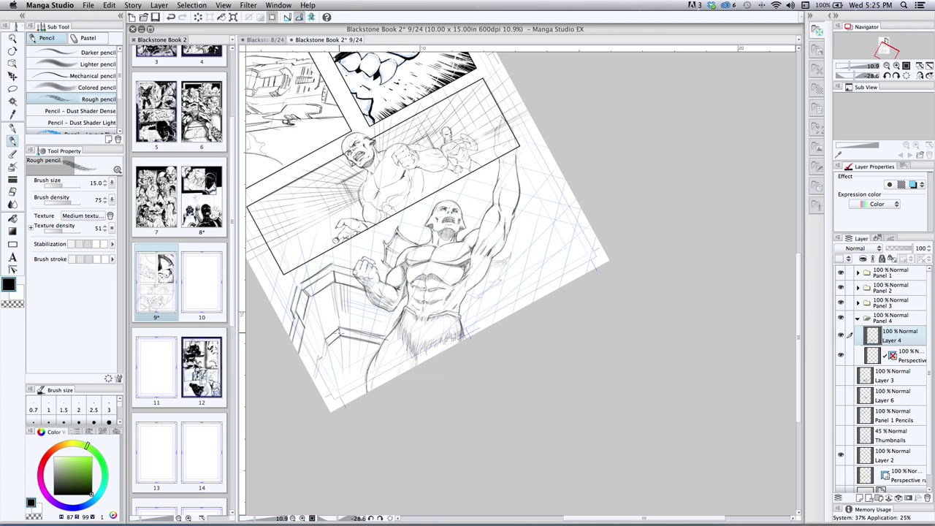
# Try to hatch the recessed wall between the upper and lower frames of the background structure
pyautogui.moveTo(326, 348); pyautogui.dragTo(322, 357)
pyautogui.moveTo(319, 290)
pyautogui.mouseDown()
pyautogui.moveTo(332, 319)
pyautogui.moveTo(328, 300)
pyautogui.mouseUp()
pyautogui.moveTo(330, 294); pyautogui.dragTo(320, 332)
pyautogui.moveTo(322, 300)
pyautogui.mouseDown()
pyautogui.moveTo(305, 343)
pyautogui.moveTo(311, 326)
pyautogui.moveTo(312, 357)
pyautogui.moveTo(306, 346)
pyautogui.mouseUp()
pyautogui.moveTo(314, 334); pyautogui.dragTo(307, 359)
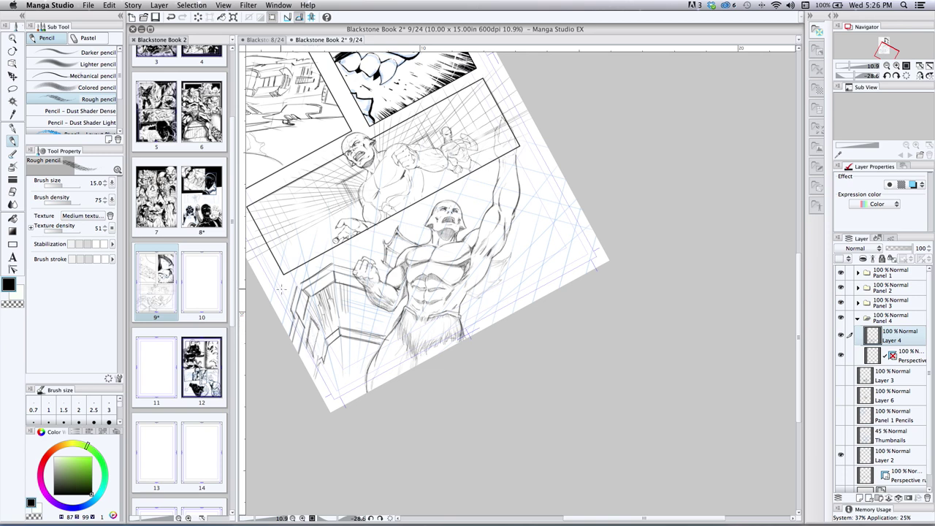
# Undo the last hatching strokes on the recessed wall of the background structure
pyautogui.press('super+z')
pyautogui.press('super+z')
pyautogui.press('super+z')
pyautogui.press('super+z')
pyautogui.press('super+z')
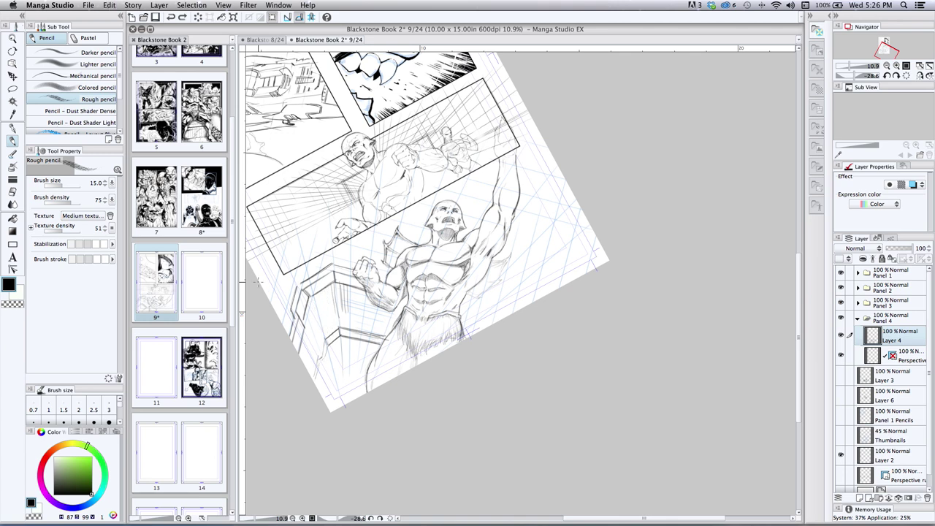
# Add sparse vertical texture strokes inside the background structure and hatch the area behind the bent forearm
pyautogui.moveTo(322, 344)
pyautogui.mouseDown()
pyautogui.moveTo(323, 362)
pyautogui.moveTo(320, 344)
pyautogui.mouseUp()
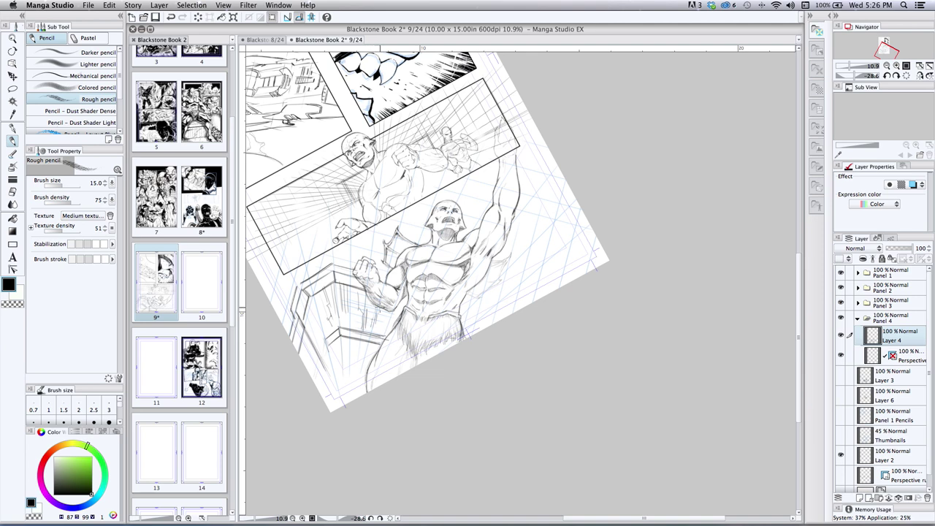
pyautogui.moveTo(385, 314); pyautogui.dragTo(389, 333)
# Turn the page back to nearly upright and review the panel 4 pencils against the whole page layout
pyautogui.click(13, 38)
pyautogui.moveTo(362, 194); pyautogui.dragTo(426, 288)
pyautogui.press('r')
pyautogui.moveTo(296, 286); pyautogui.dragTo(440, 312)
pyautogui.press('/')
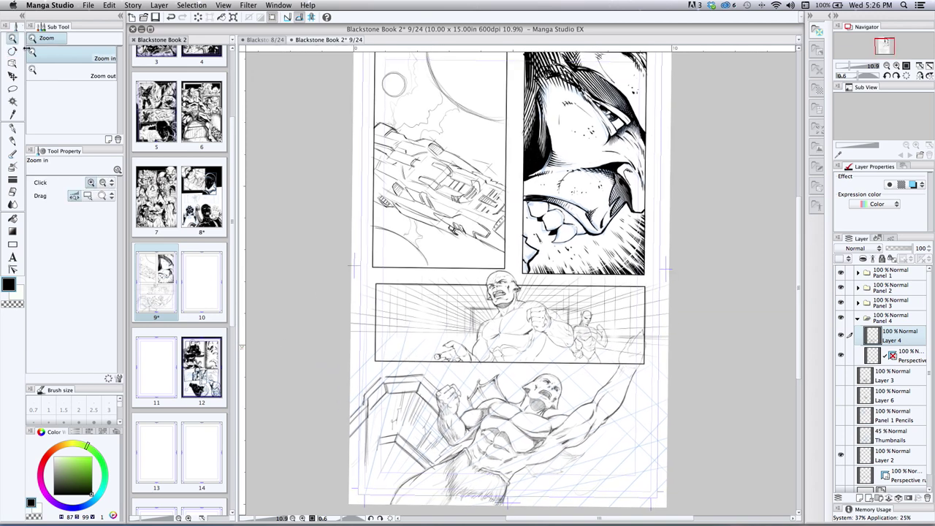
pyautogui.keyDown('alt'); pyautogui.click(400, 427); pyautogui.keyUp('alt')
pyautogui.click(396, 428)
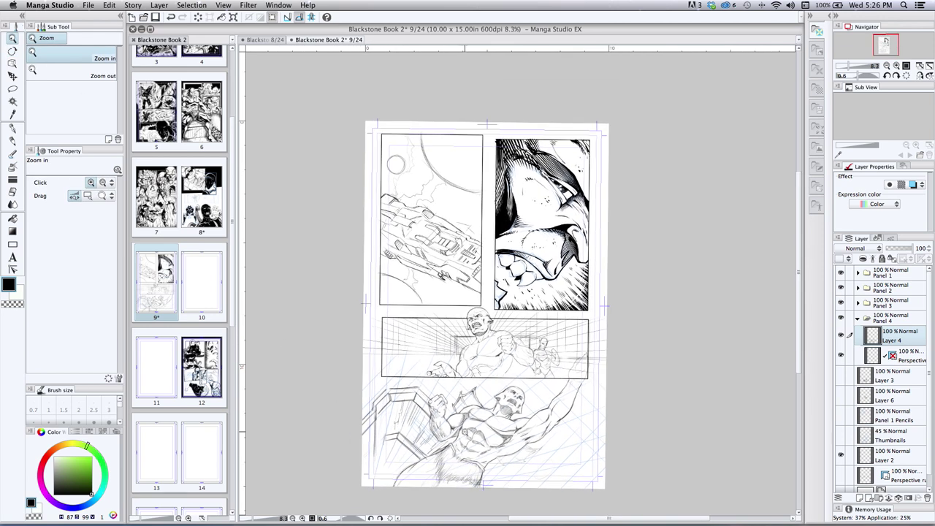
pyautogui.click(460, 454)
pyautogui.moveTo(455, 444); pyautogui.dragTo(427, 460)
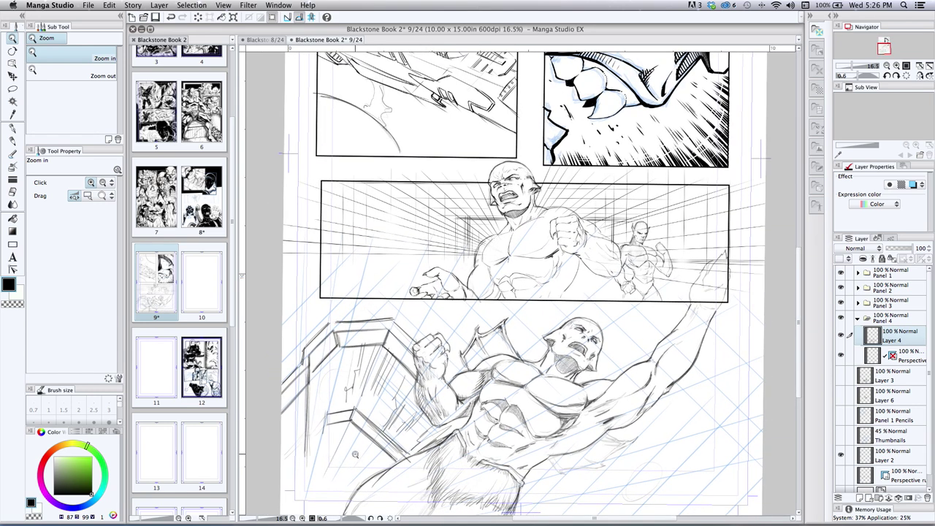
pyautogui.moveTo(340, 465)
pyautogui.mouseDown()
pyautogui.moveTo(319, 471)
pyautogui.moveTo(325, 463)
pyautogui.mouseUp()
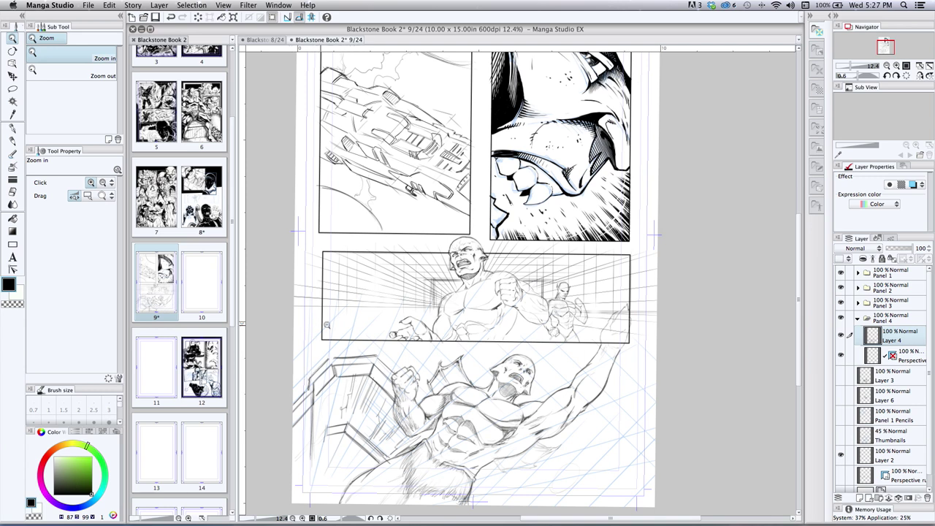
pyautogui.keyDown('alt'); pyautogui.click(398, 295); pyautogui.keyUp('alt')
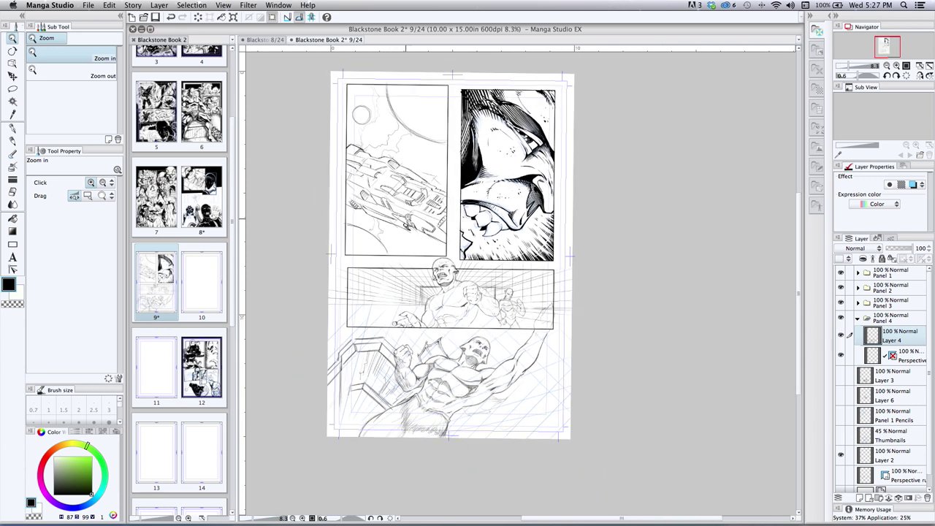
pyautogui.keyDown('alt'); pyautogui.click(416, 215); pyautogui.keyUp('alt')
pyautogui.click(416, 216)
pyautogui.moveTo(366, 349); pyautogui.dragTo(411, 393)
pyautogui.moveTo(364, 428); pyautogui.dragTo(373, 408)
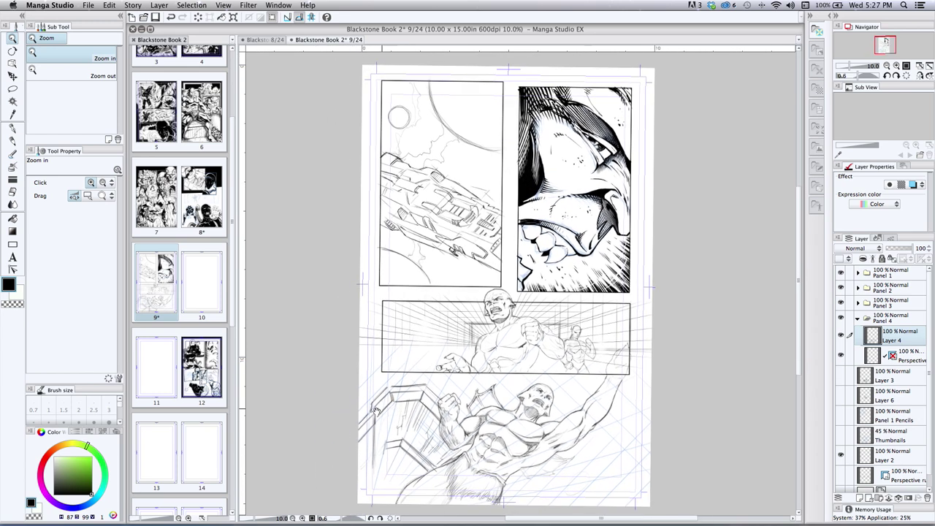